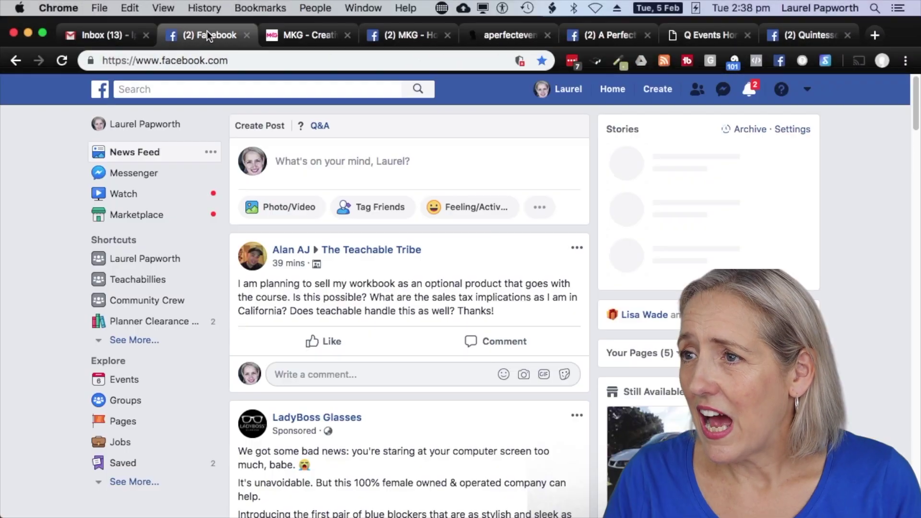
Step: Review MKG's site and Facebook page, debililly.com, A Perfect Event's Facebook page, and Quintessentially Events
click(318, 33)
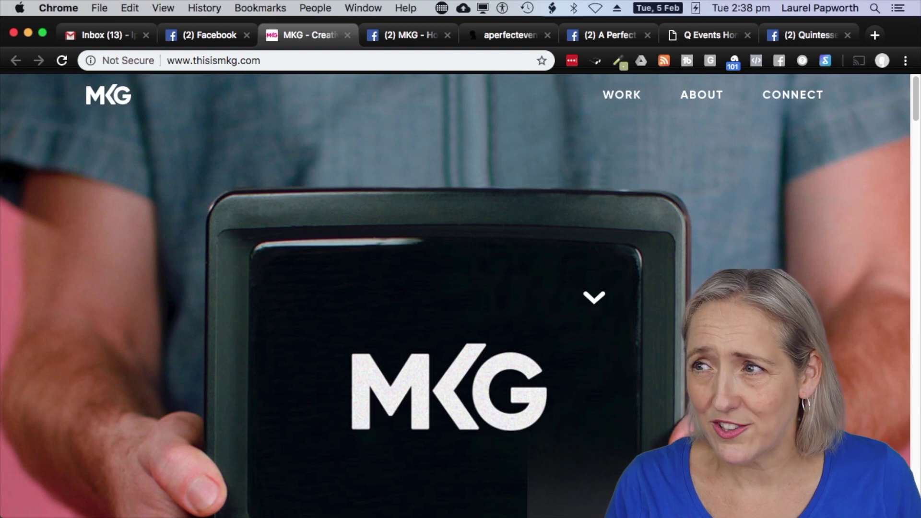
click(401, 38)
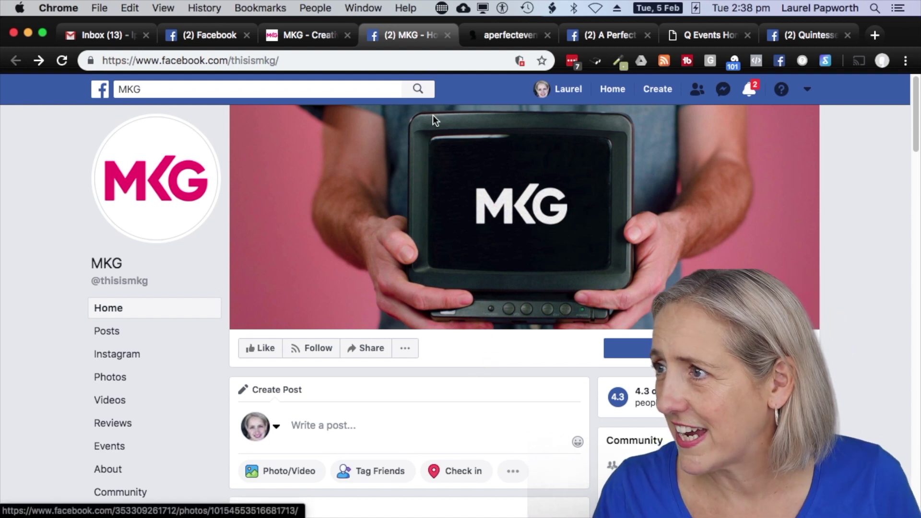
click(512, 36)
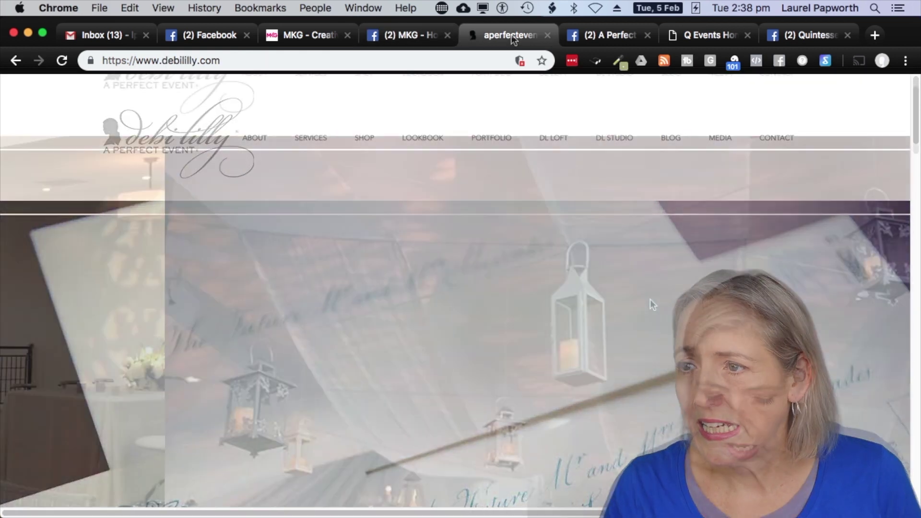
scroll(650, 299, down, 3)
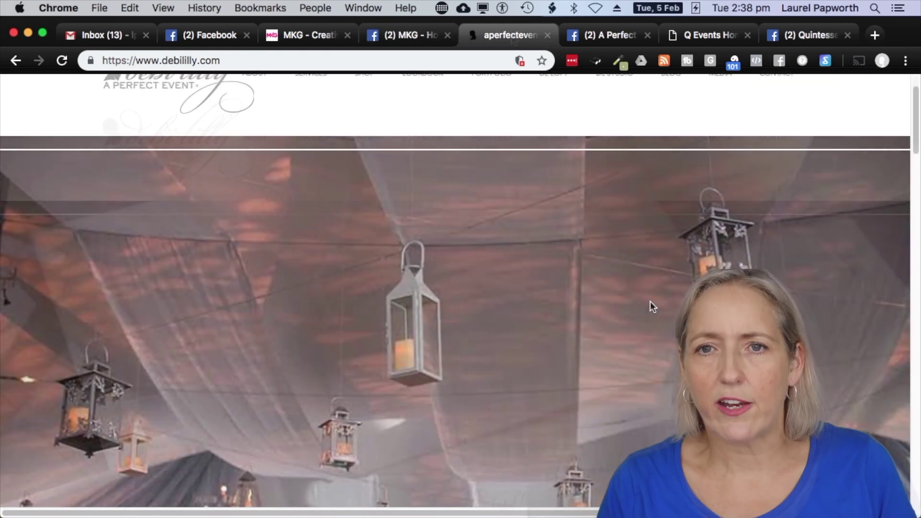
scroll(649, 294, up, 3)
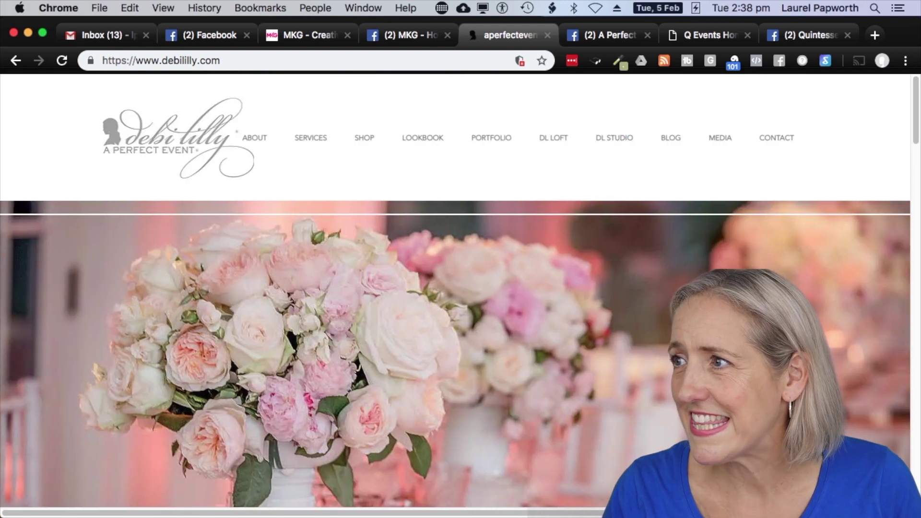
click(609, 37)
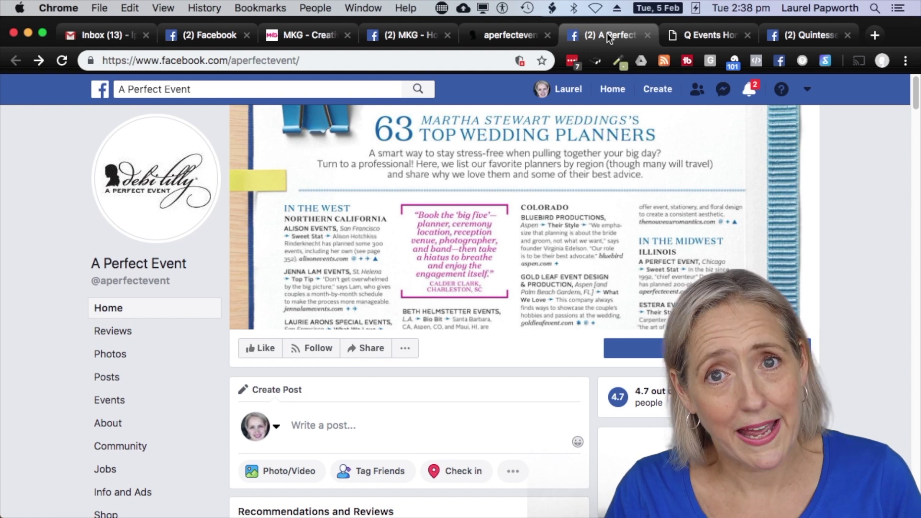
click(811, 35)
Step: Check the Quintessentially Events site and look at the Quintessentially London Facebook page's extra options
click(707, 33)
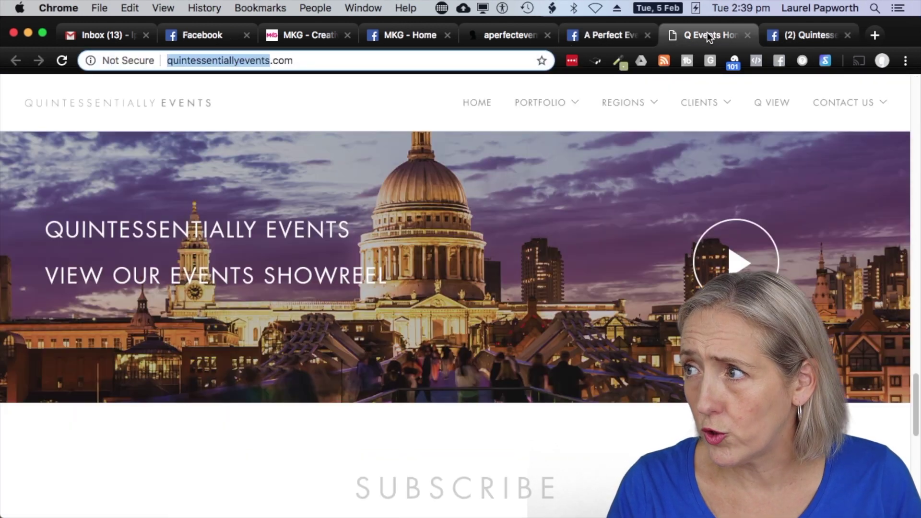
click(810, 38)
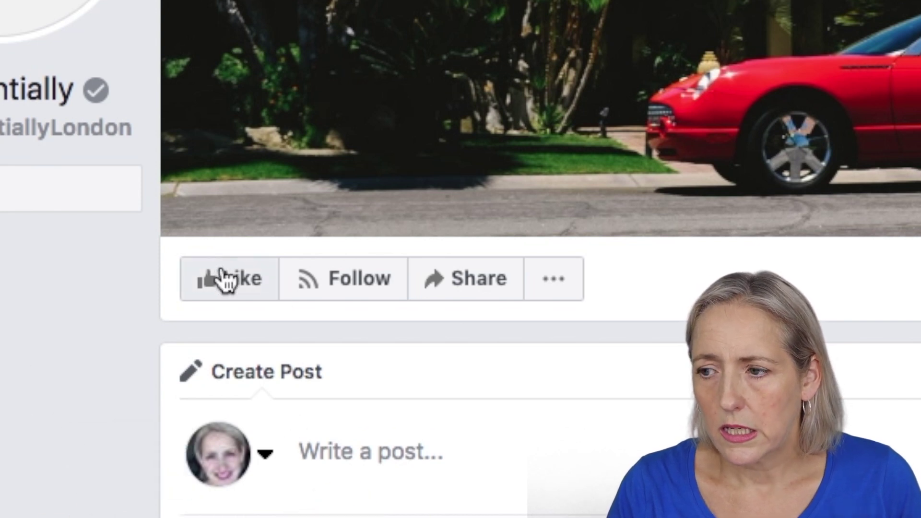
click(558, 287)
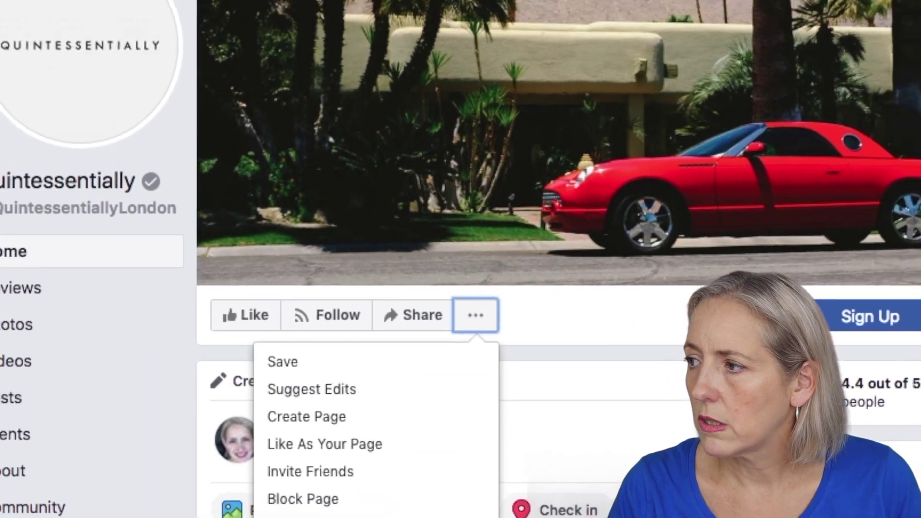
key(Escape)
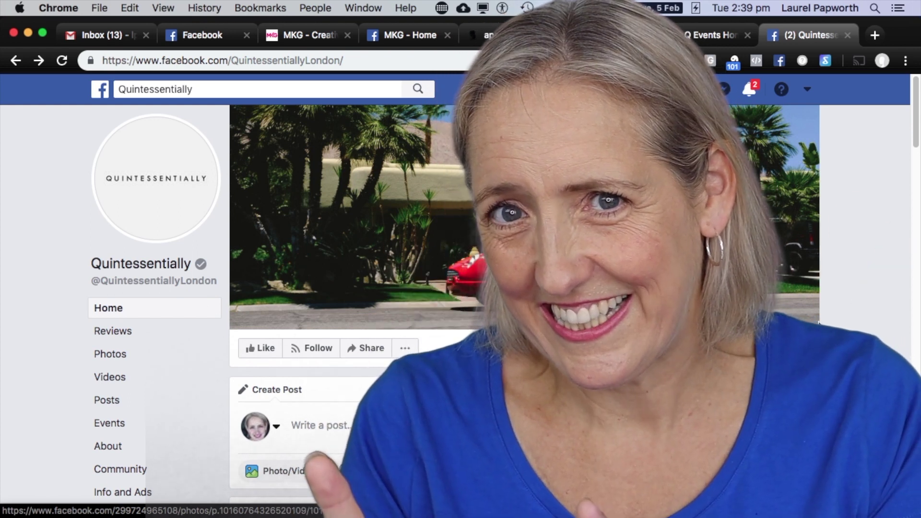
mouse_move(431, 503)
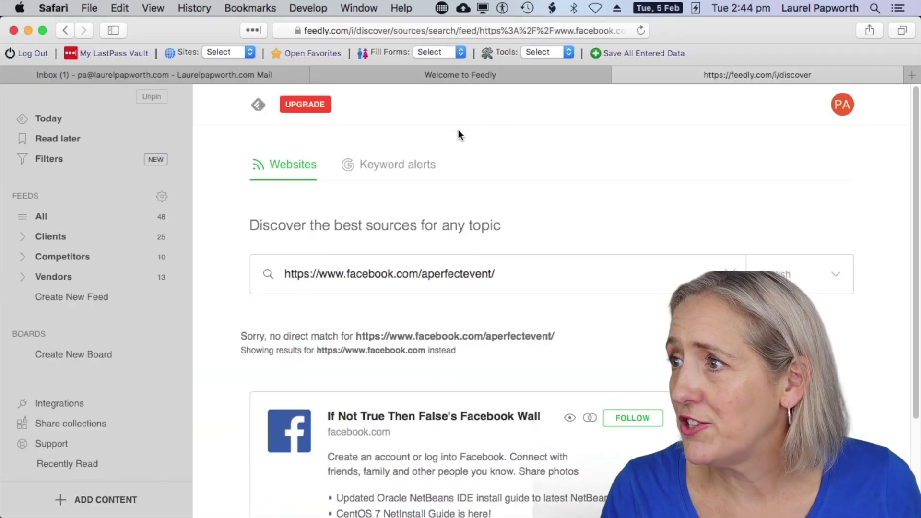
Step: Open Feedly's Discover page for adding sources, then go back to A Perfect Event's Facebook page
click(453, 71)
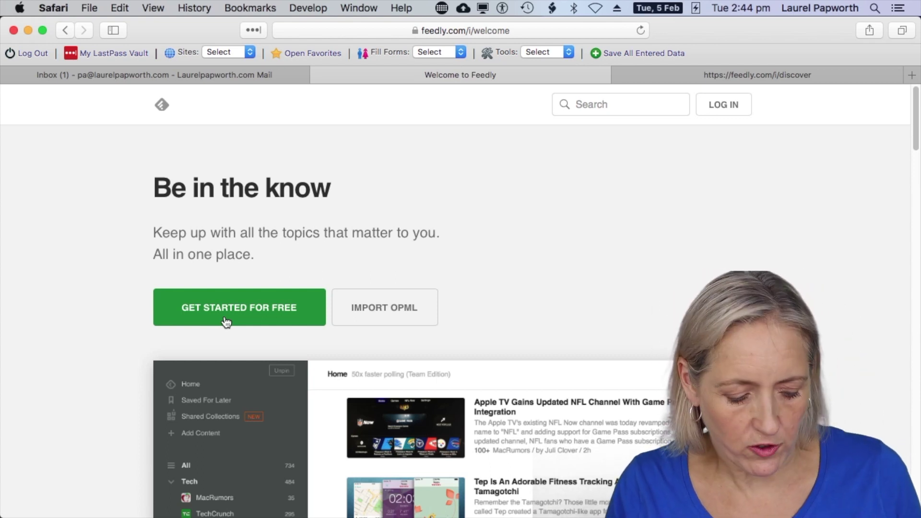
key(super+Tab)
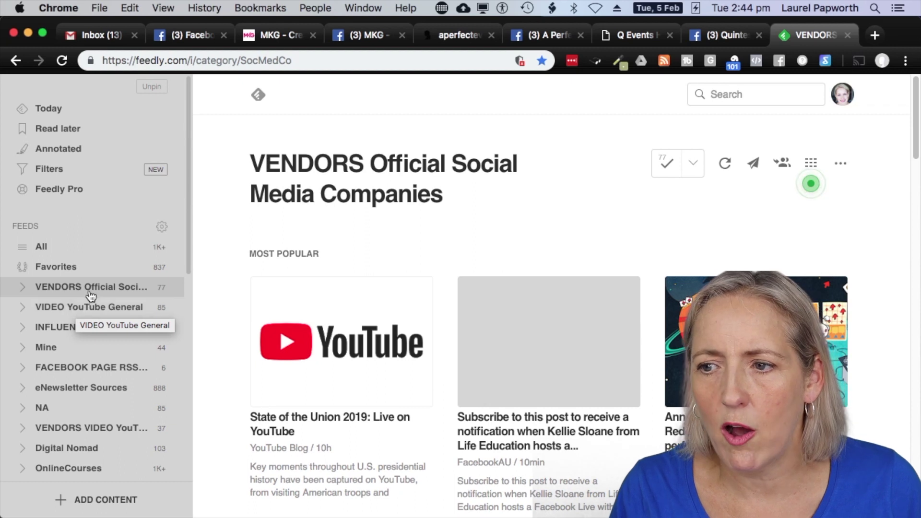
scroll(82, 383, down, 10)
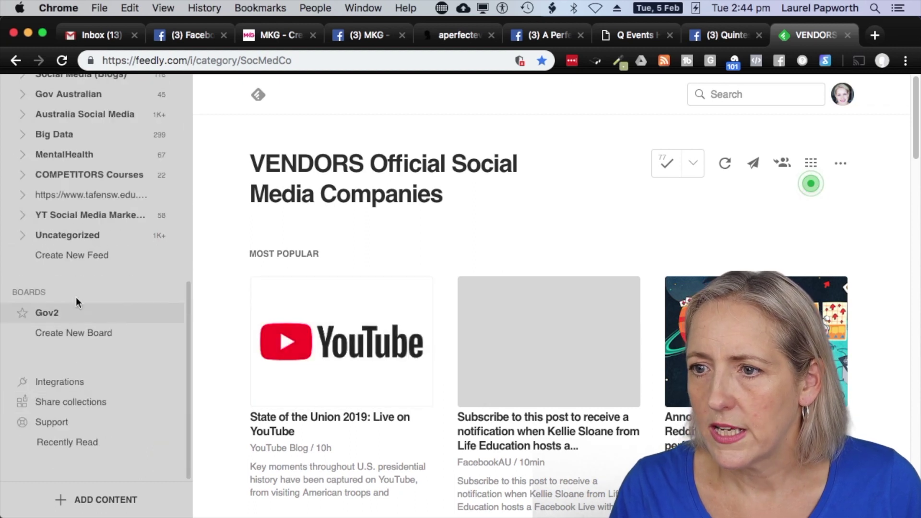
click(114, 499)
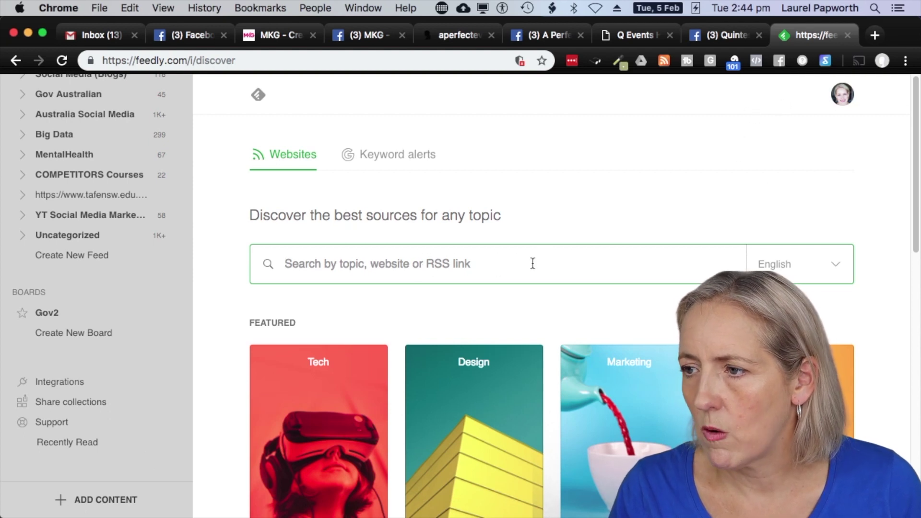
click(549, 36)
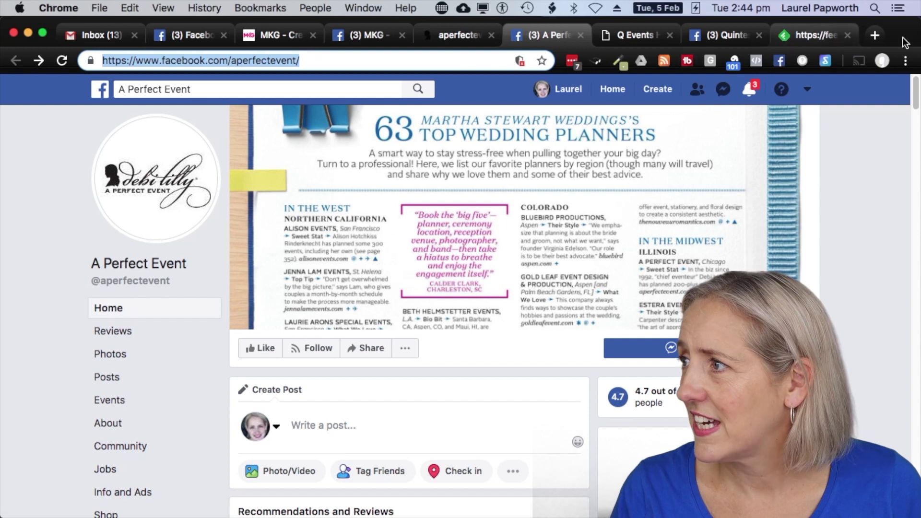
Step: Load fetchrss.com in a new Chrome tab and return to the FetchRSS site
click(877, 36)
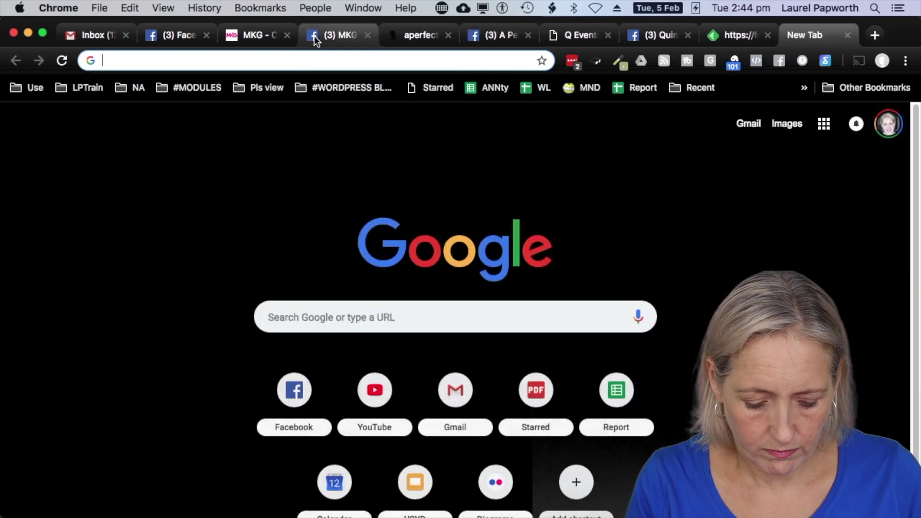
text(fetchrss.com)
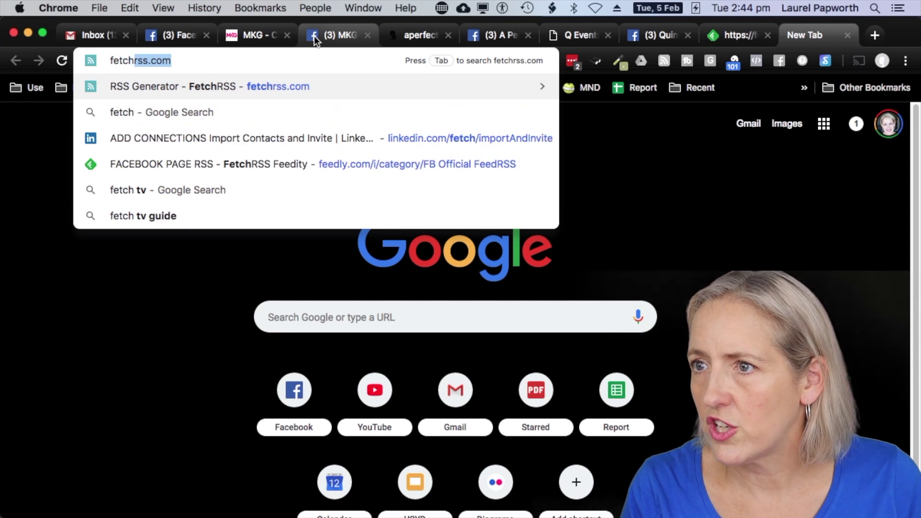
key(Return)
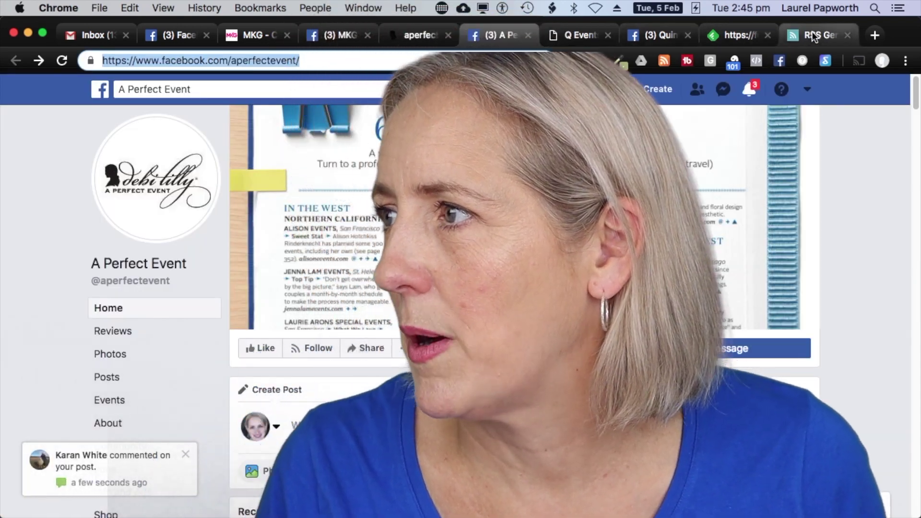
click(813, 31)
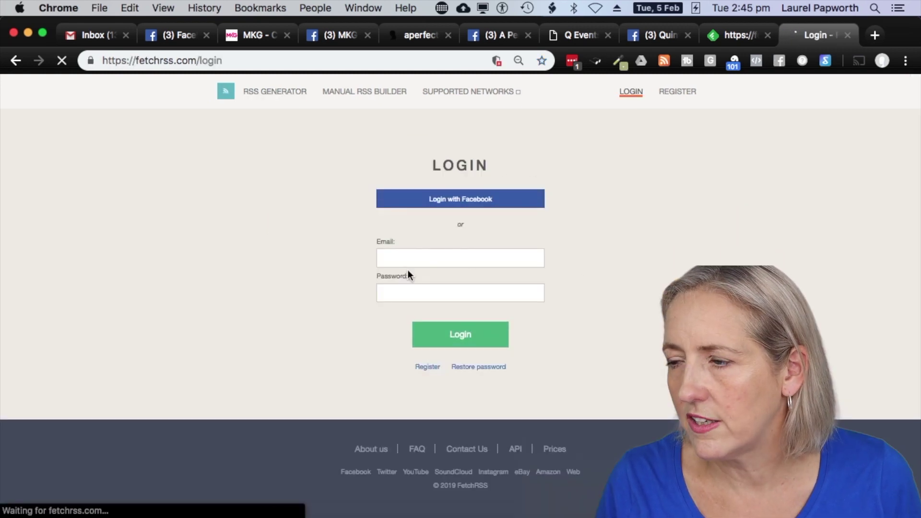
click(485, 336)
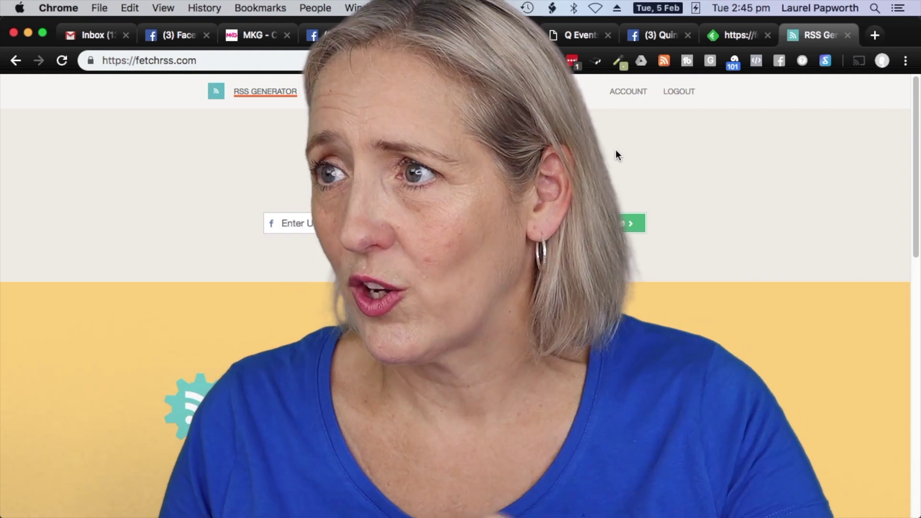
click(479, 223)
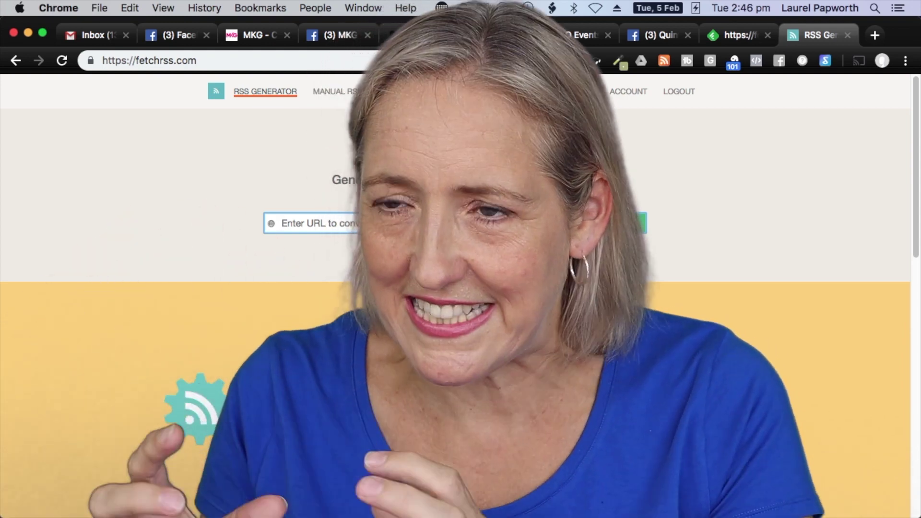
key(super+v)
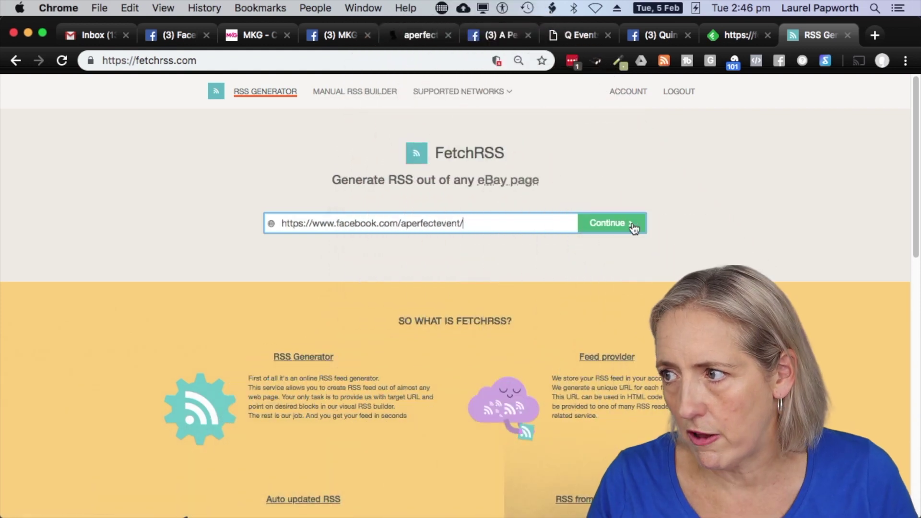
Step: Generate the A Perfect Event RSS feed and copy its link address
click(624, 226)
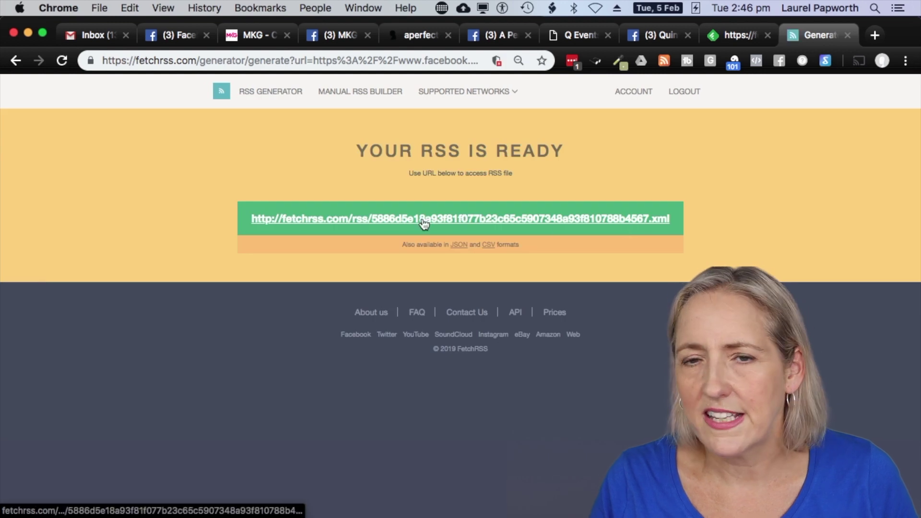
right_click(529, 219)
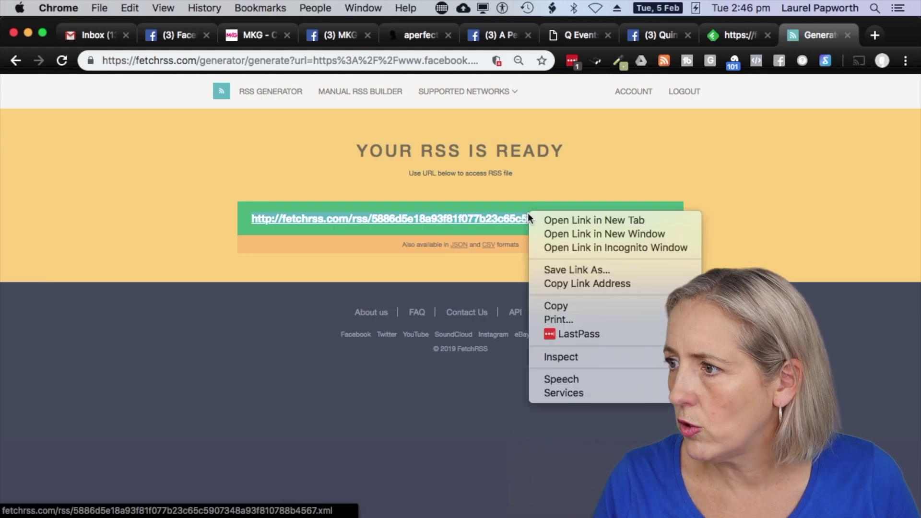
click(586, 283)
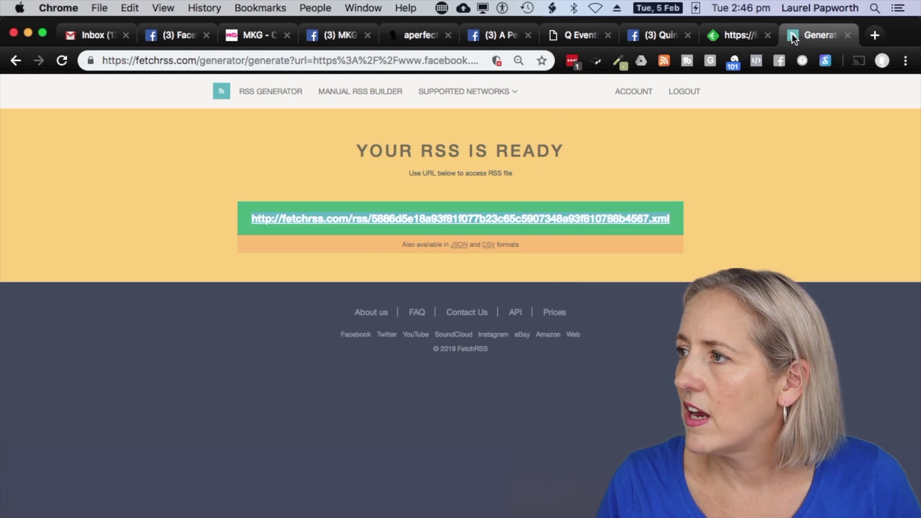
click(734, 34)
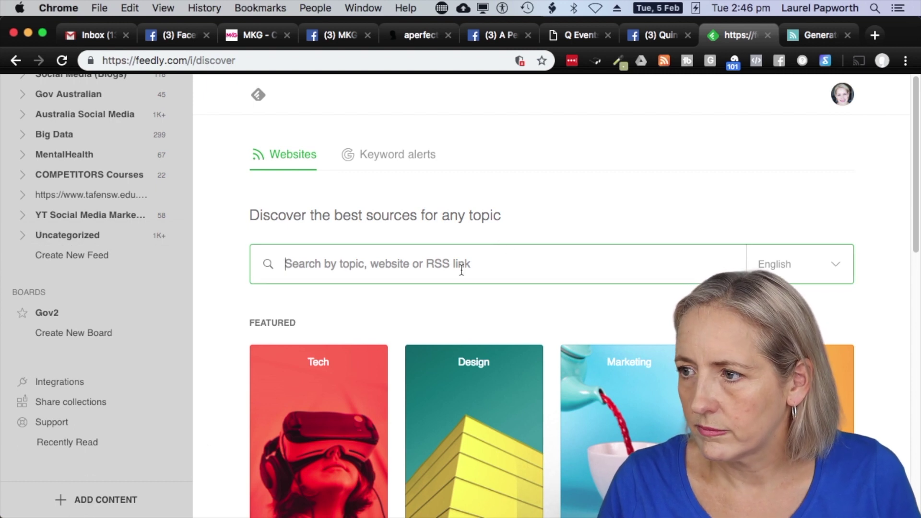
Step: Search Feedly for the pasted FetchRSS address and follow A Perfect Event On Facebook in Uncategorized
key(super+v)
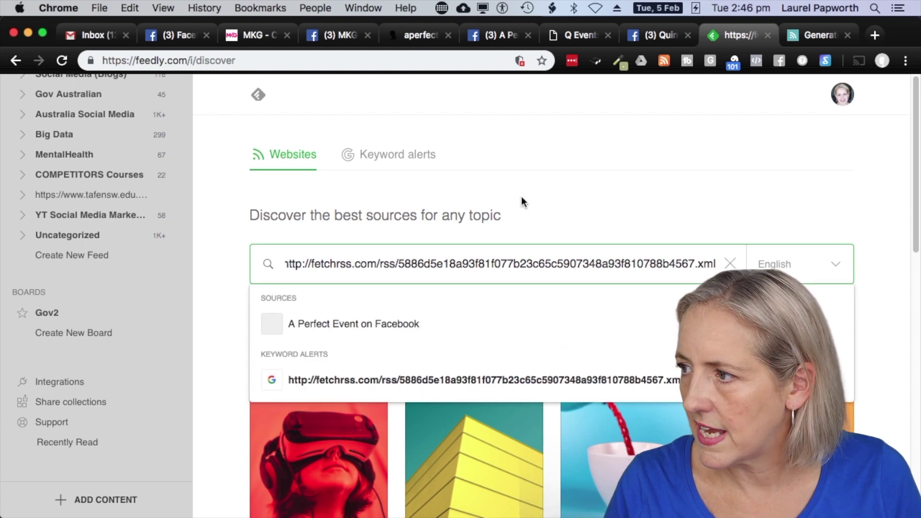
key(Return)
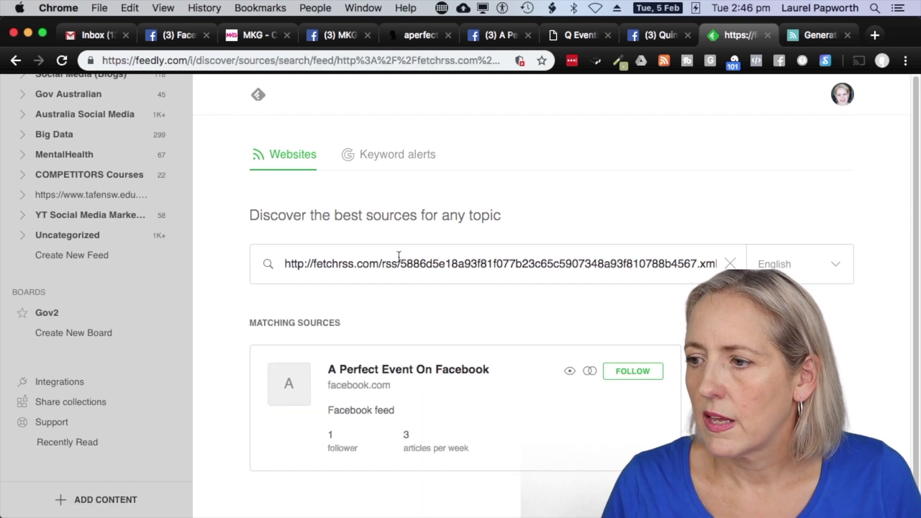
scroll(317, 298, down, 3)
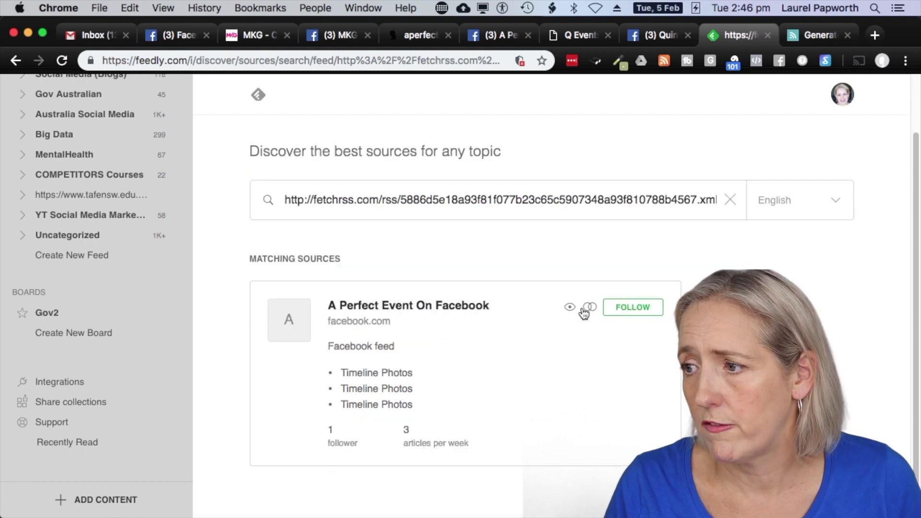
click(637, 312)
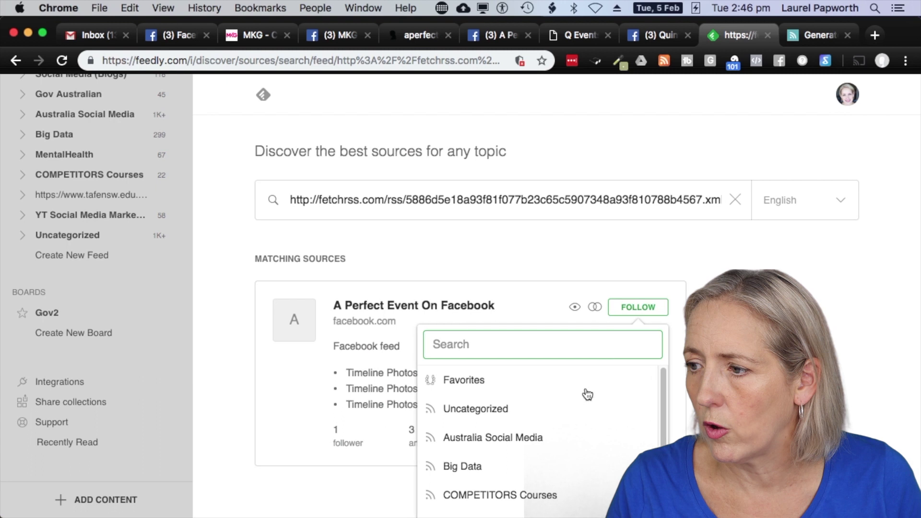
scroll(578, 418, down, 3)
scroll(577, 419, down, 5)
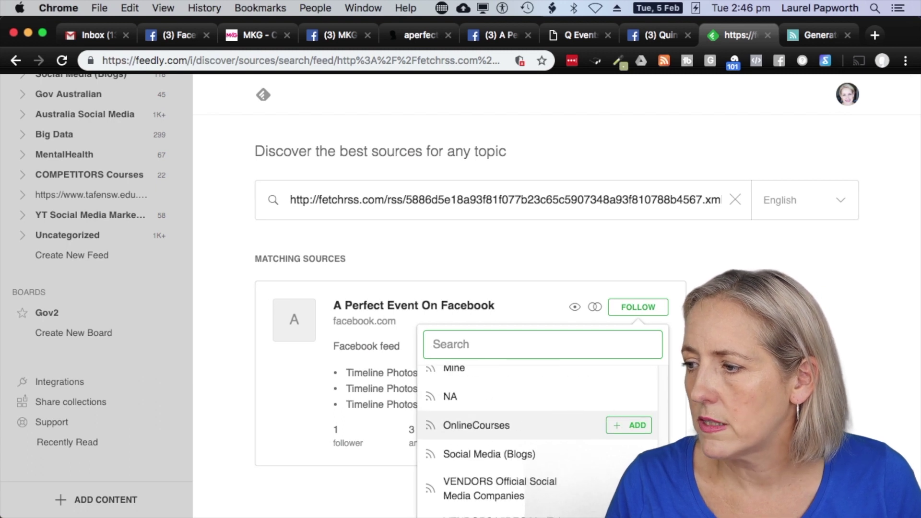
scroll(578, 422, down, 5)
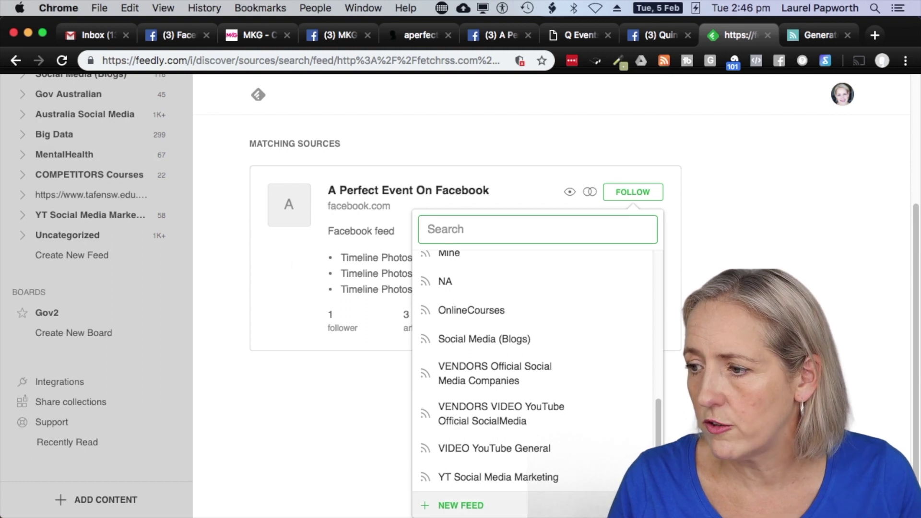
scroll(565, 436, up, 4)
scroll(568, 439, up, 6)
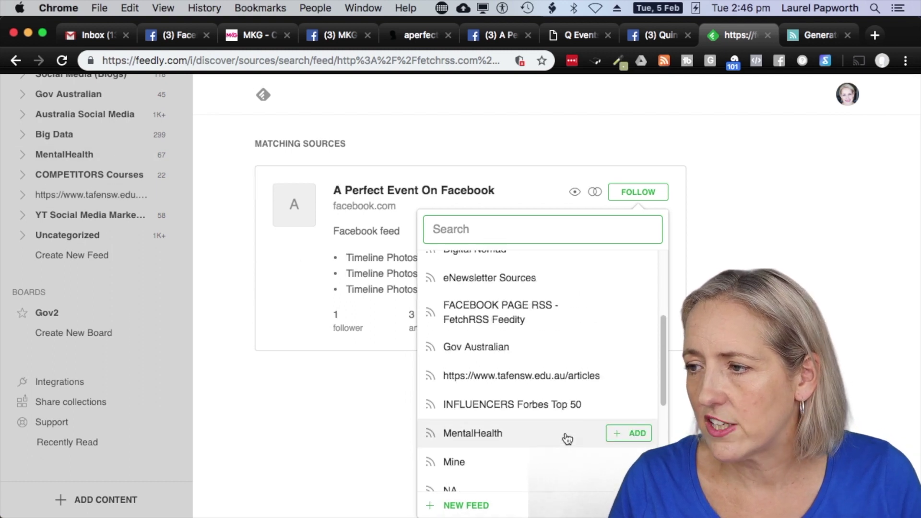
scroll(567, 439, down, 8)
scroll(566, 438, up, 10)
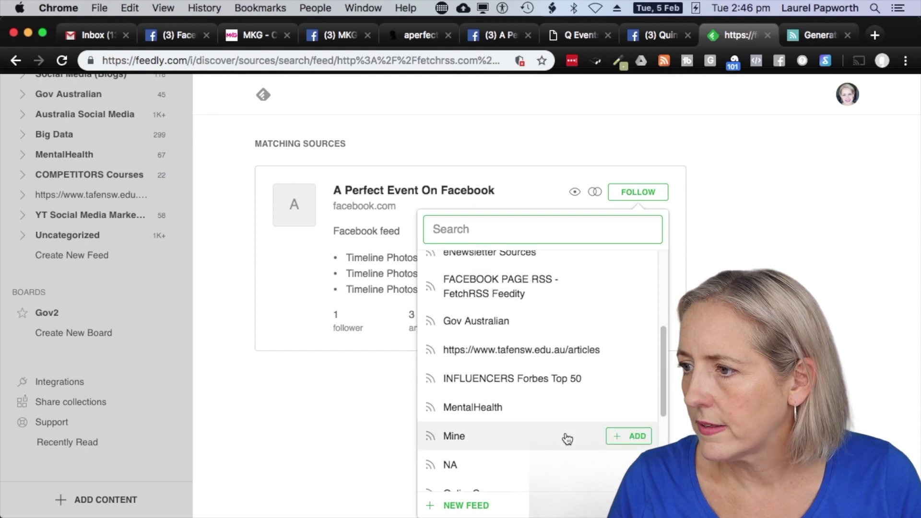
click(461, 295)
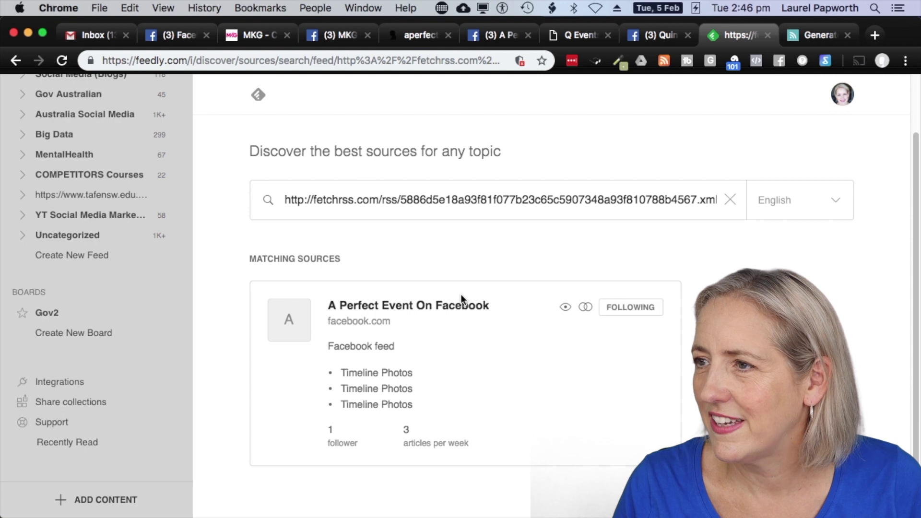
click(332, 34)
Step: Copy the MKG Facebook page address and clear Feedly's Discover search box
click(312, 55)
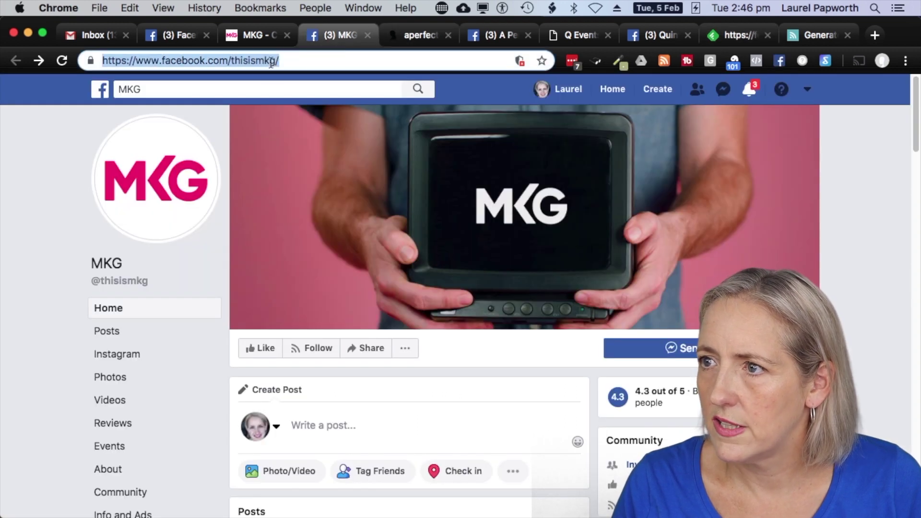
right_click(271, 60)
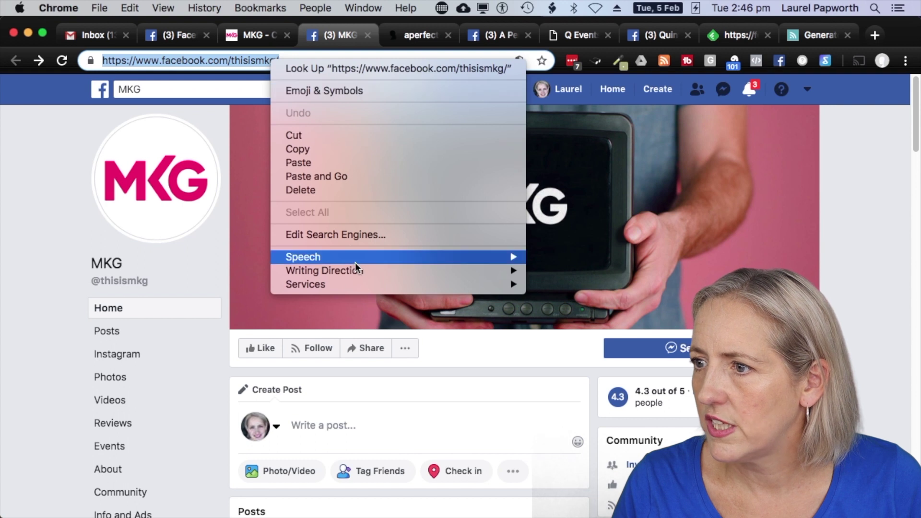
click(338, 150)
click(737, 34)
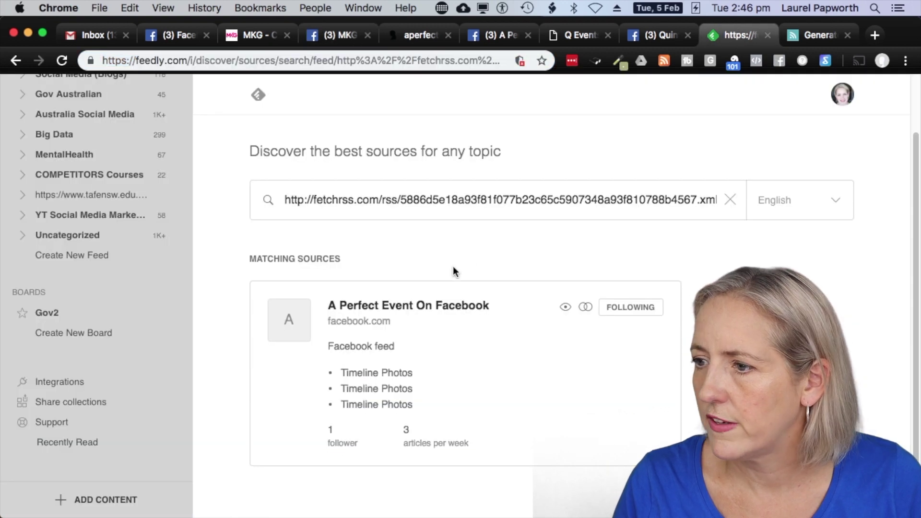
click(127, 509)
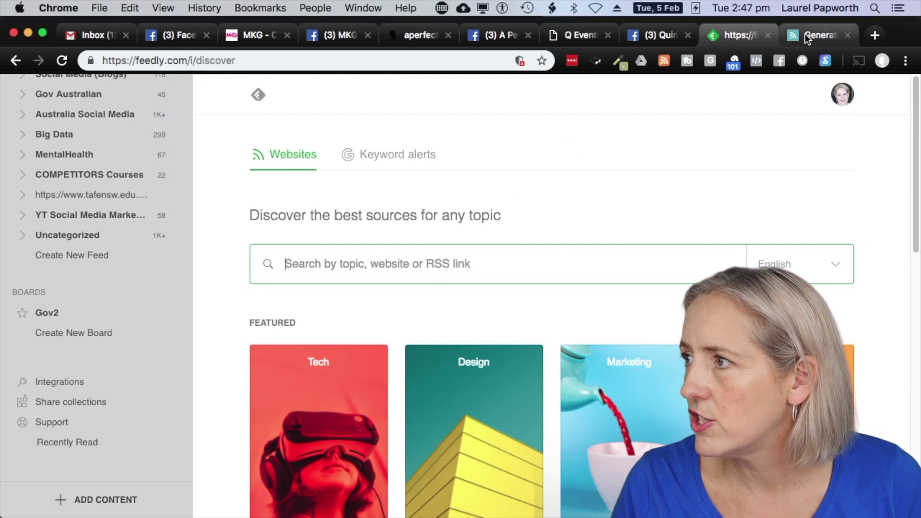
click(817, 35)
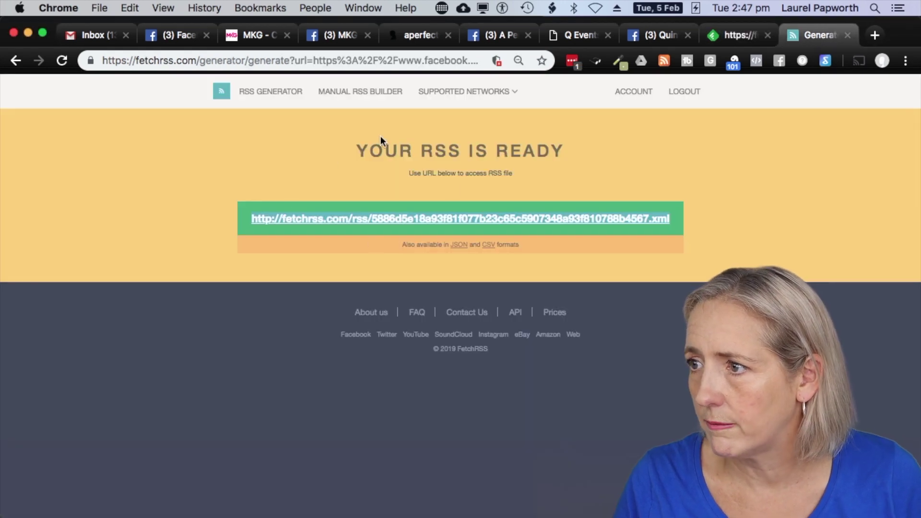
Step: Generate an RSS feed for facebook.com/thisismkg and copy the new feed link
click(270, 93)
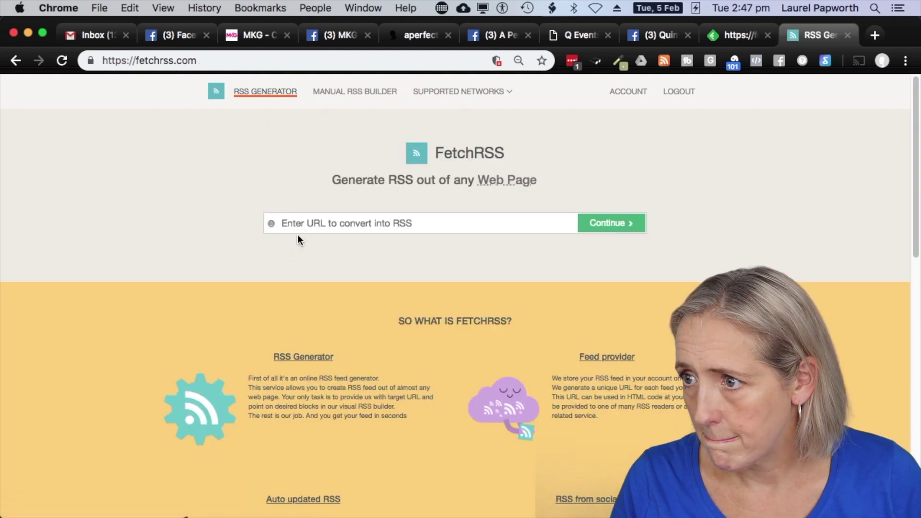
click(293, 223)
key(cmd+v)
key(Return)
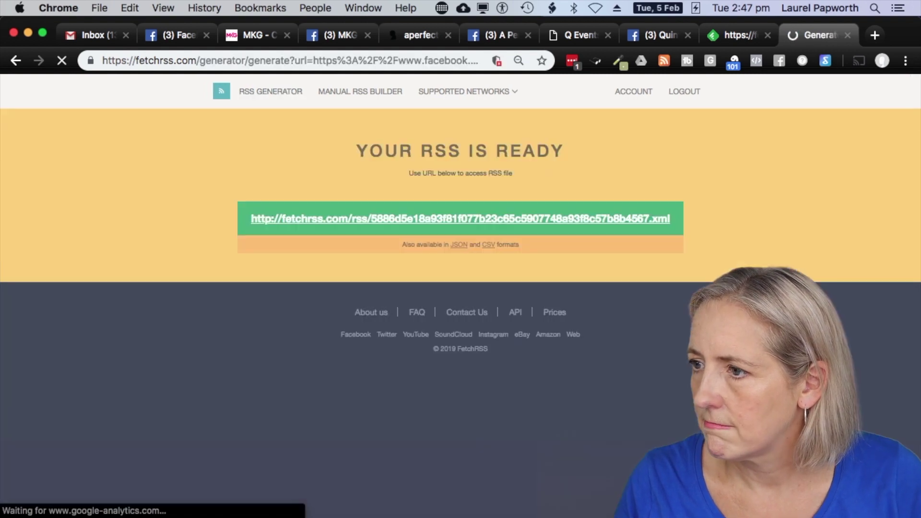
right_click(353, 226)
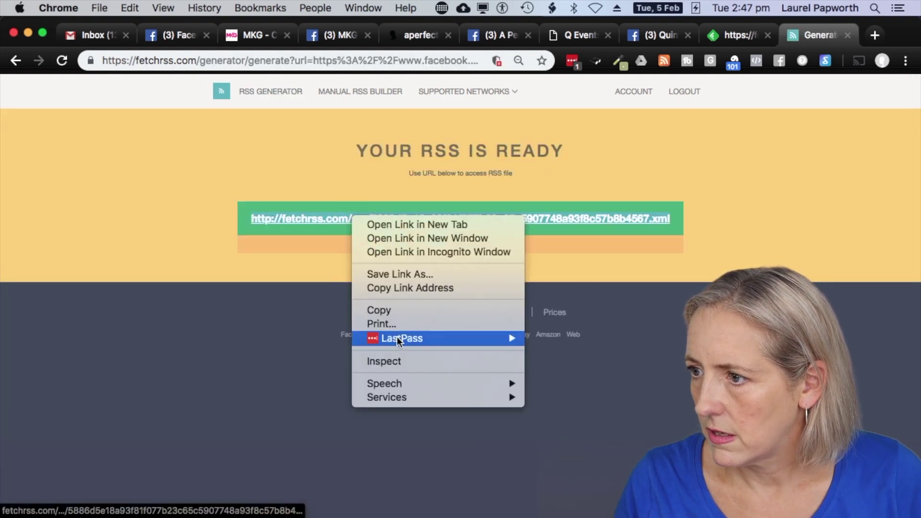
click(378, 310)
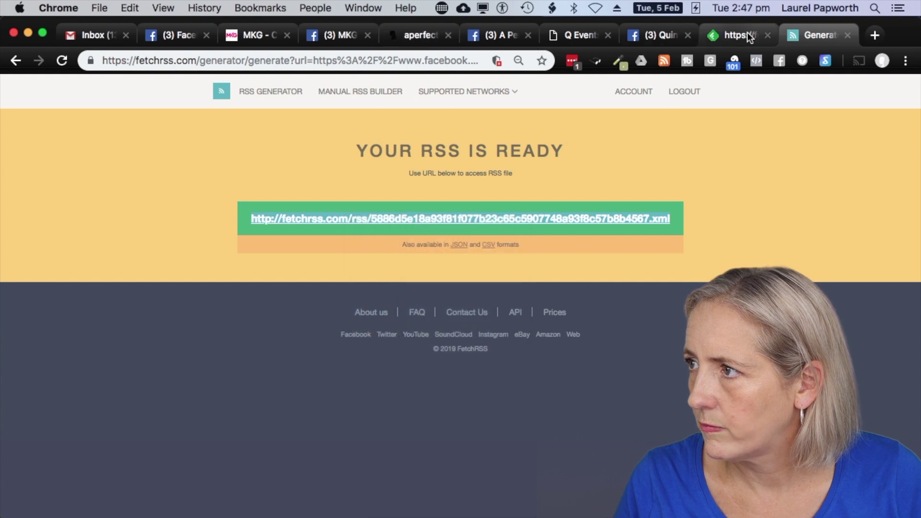
Step: Search Feedly for the MKG feed address and follow MKG On Facebook in Uncategorized
click(734, 31)
key(super+v)
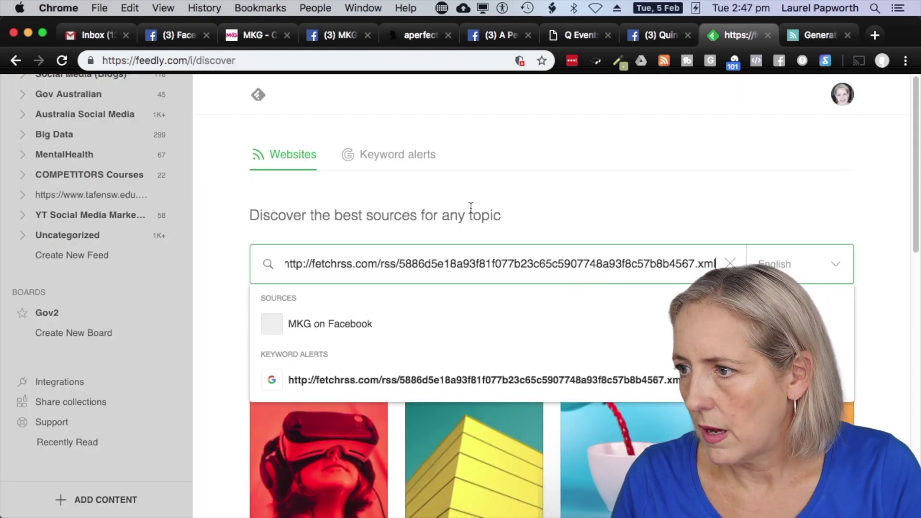
key(Return)
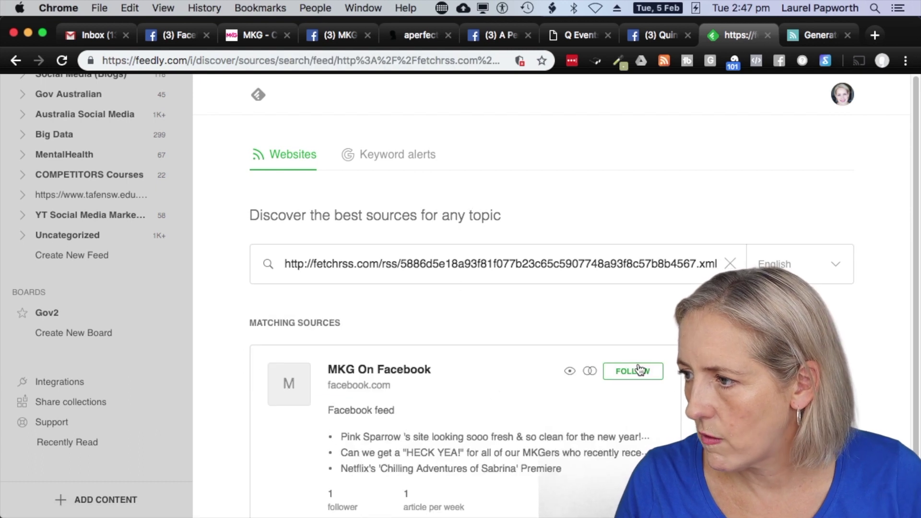
click(635, 371)
click(490, 479)
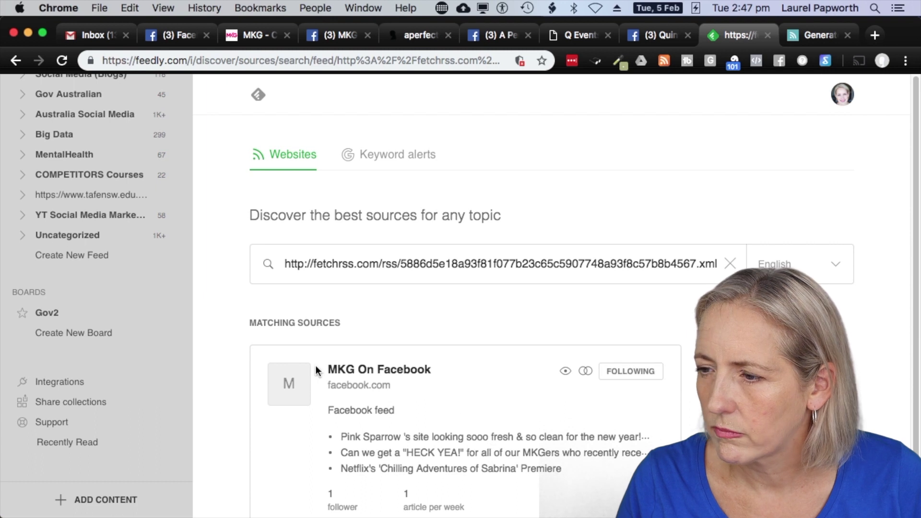
scroll(40, 293, up, 5)
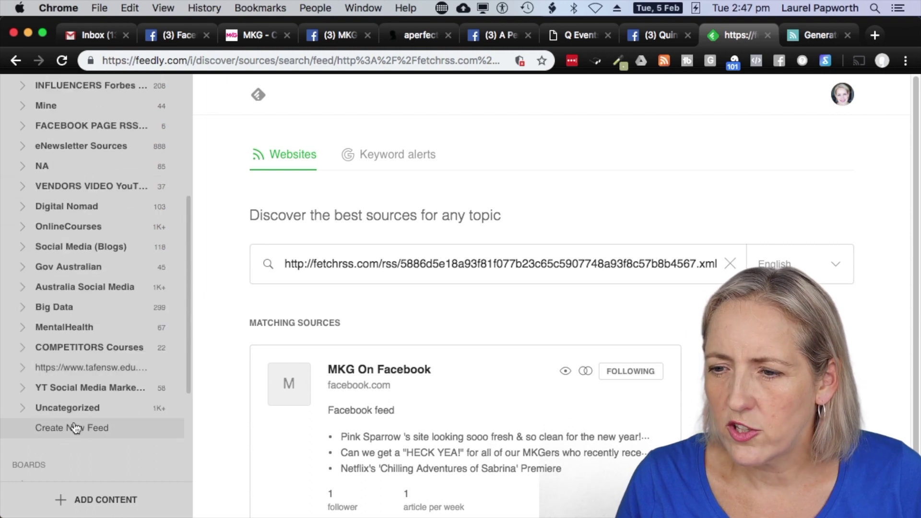
Step: Expand Uncategorized, reveal its one hidden source and open the MKG on Facebook feed
click(28, 411)
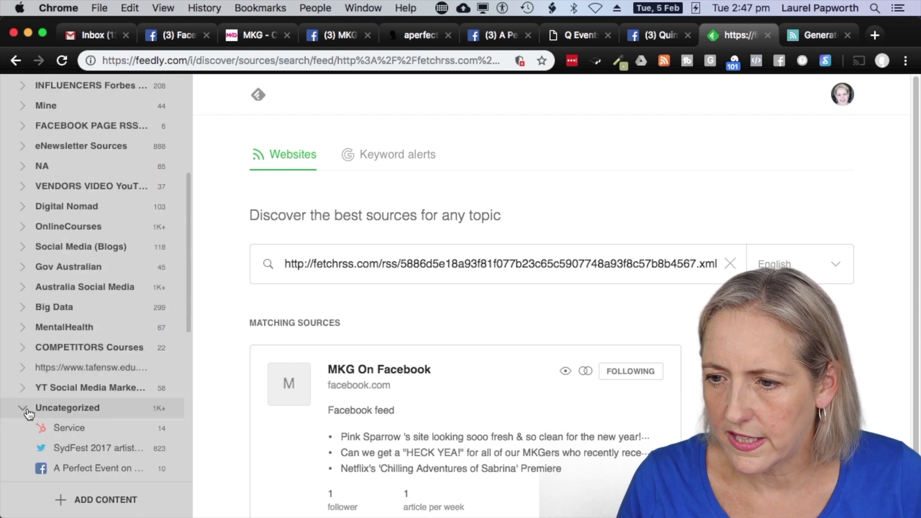
scroll(99, 441, down, 5)
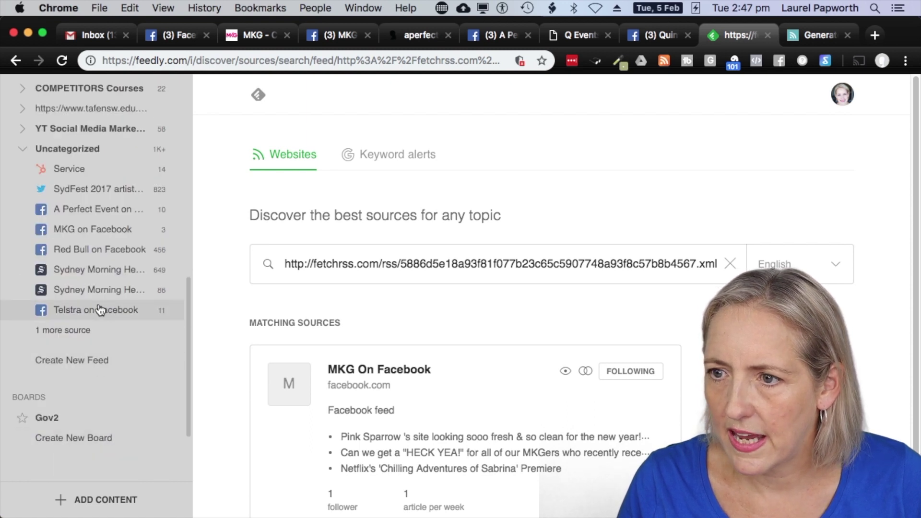
click(75, 331)
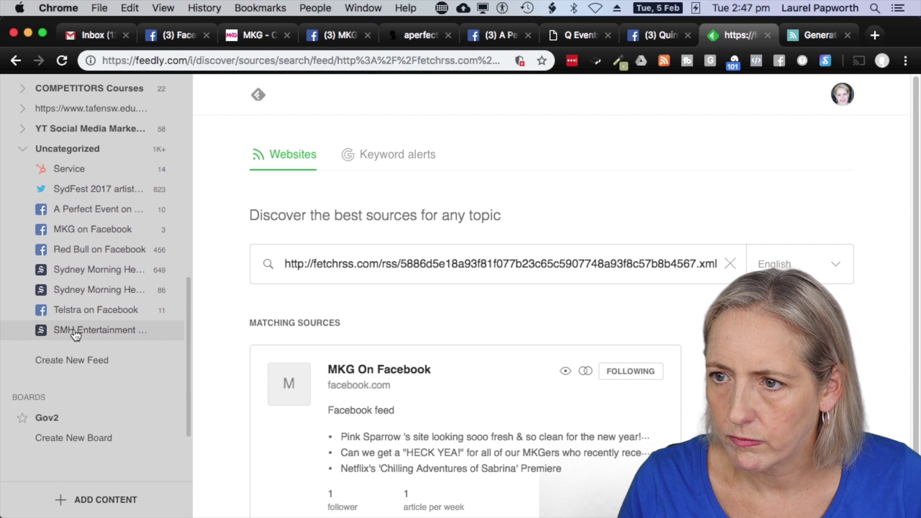
click(82, 234)
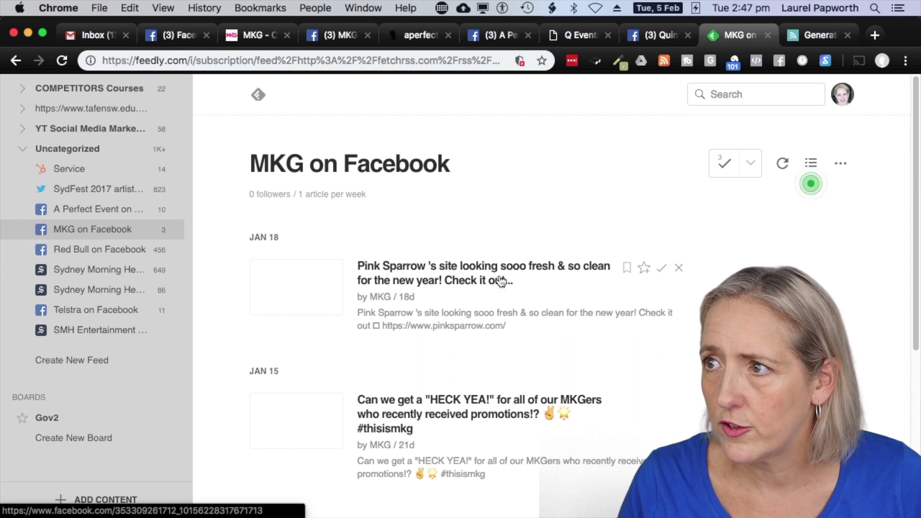
Step: Compare the MKG Facebook page with its FetchRSS-generated feed page
click(330, 36)
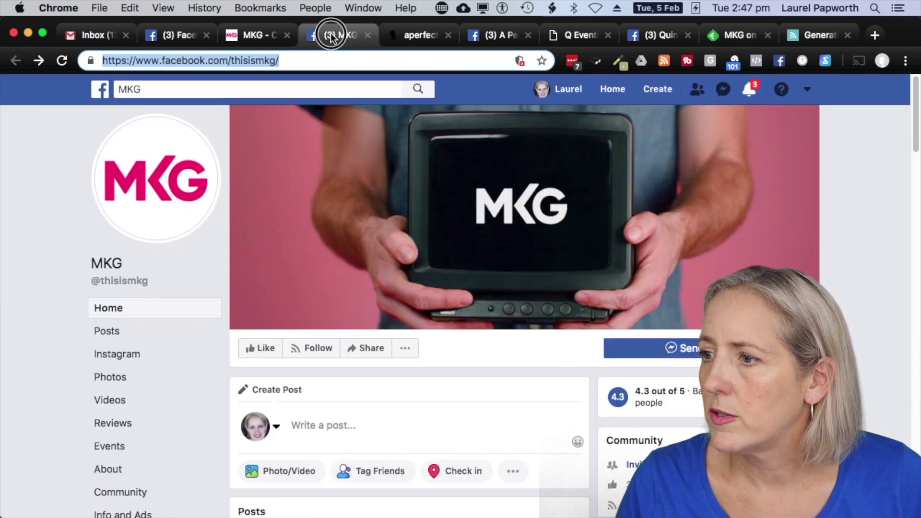
scroll(437, 370, down, 5)
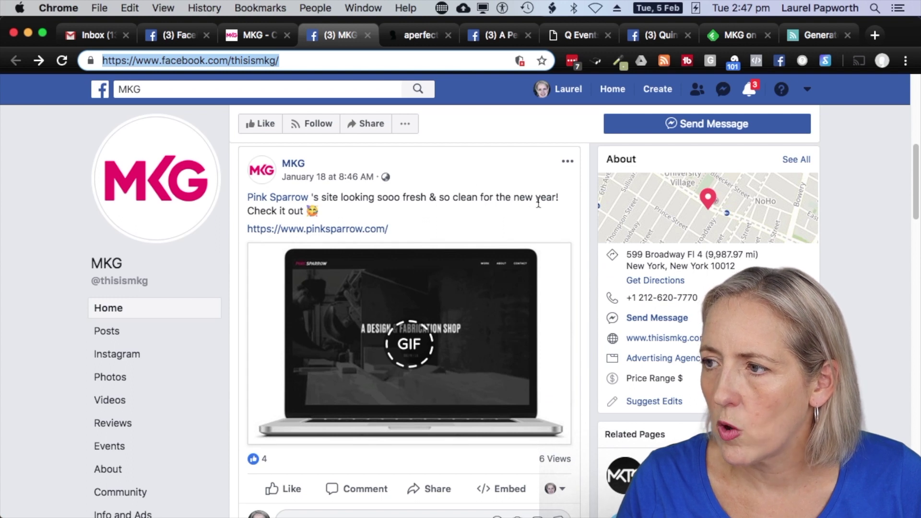
click(811, 34)
Step: Back in Feedly, read the Jan 18 Pink Sparrow post, leaving 2 unread
click(767, 36)
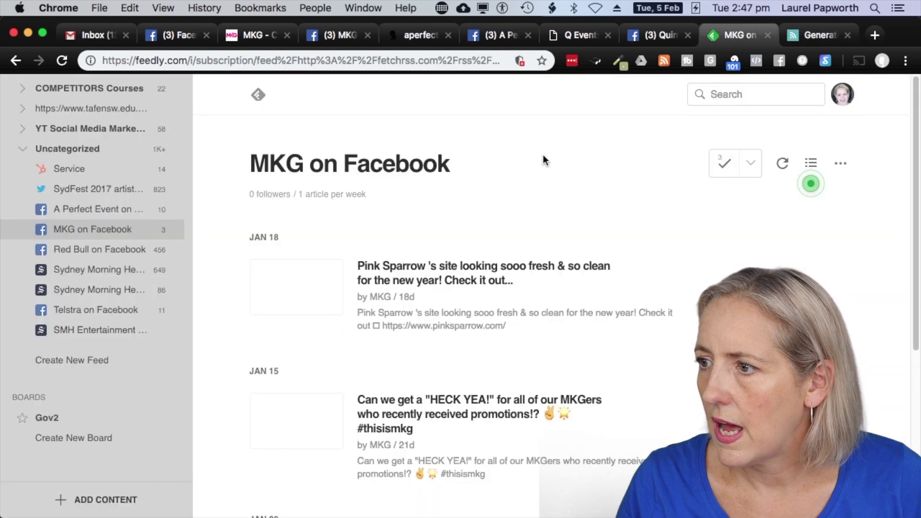
click(456, 267)
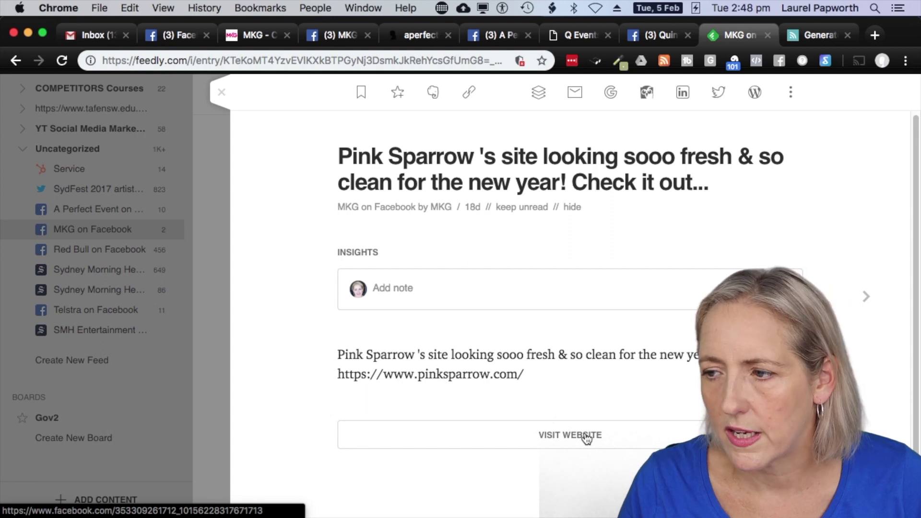
click(212, 264)
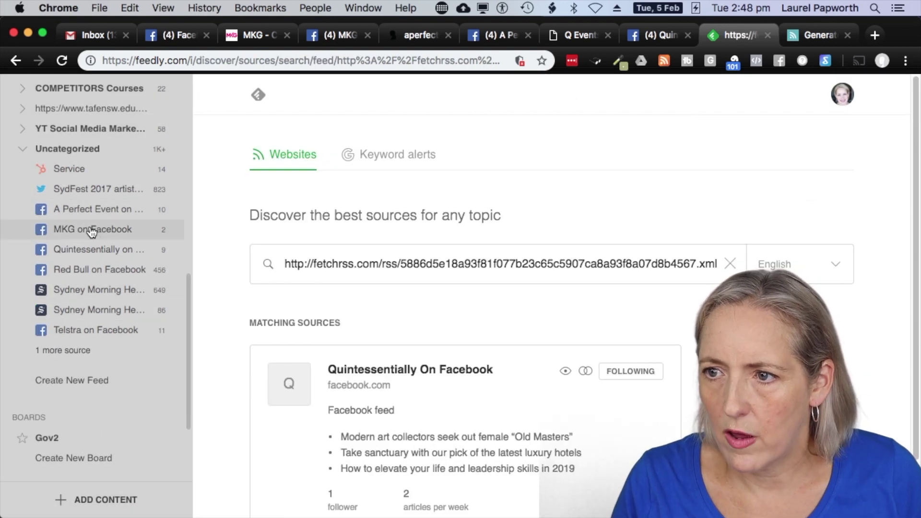
Step: Browse the A Perfect Event, MKG and Quintessentially on Facebook feeds, scrolling Quintessentially's articles
click(94, 214)
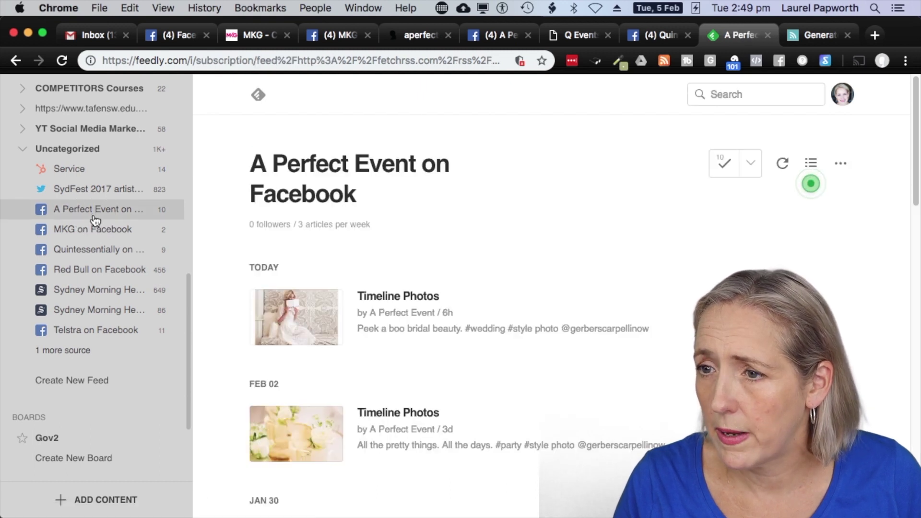
click(96, 239)
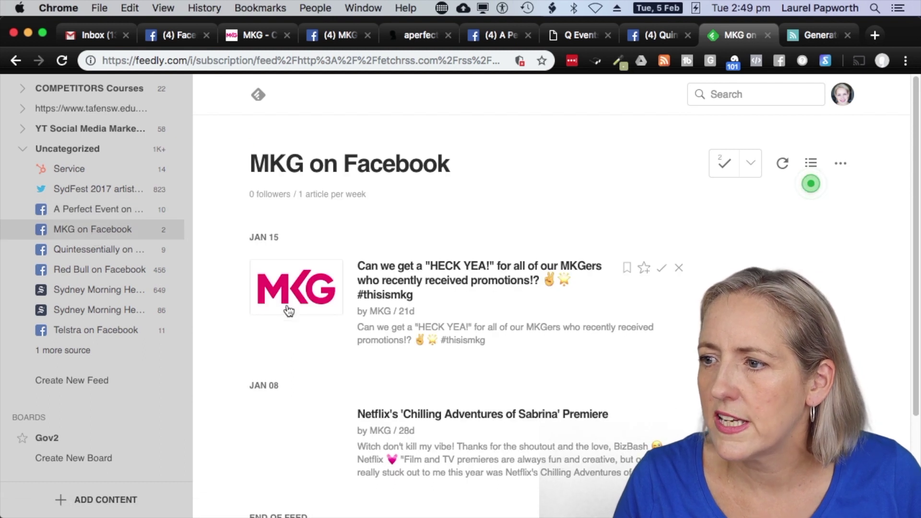
click(117, 212)
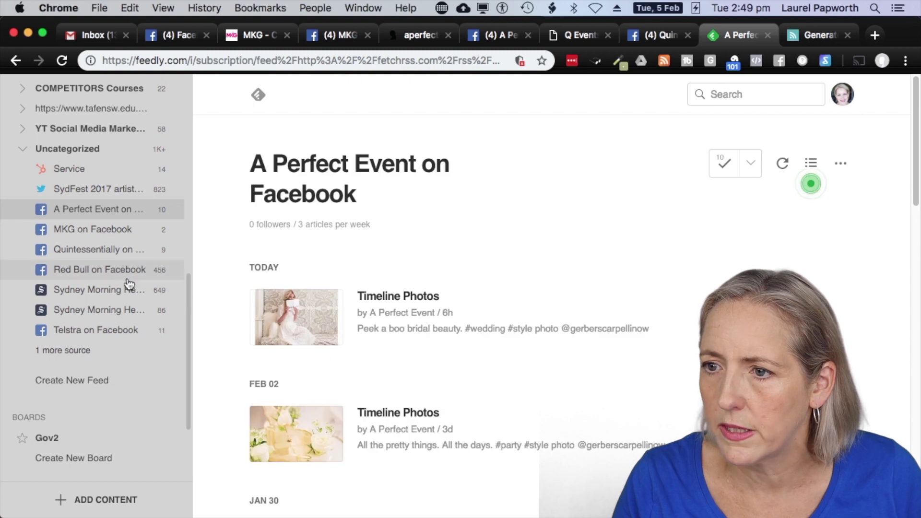
click(114, 250)
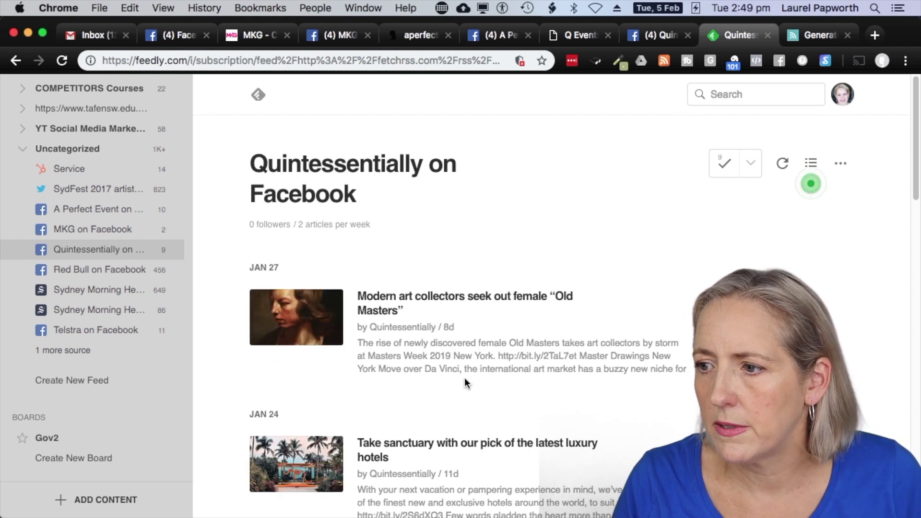
scroll(593, 405, down, 6)
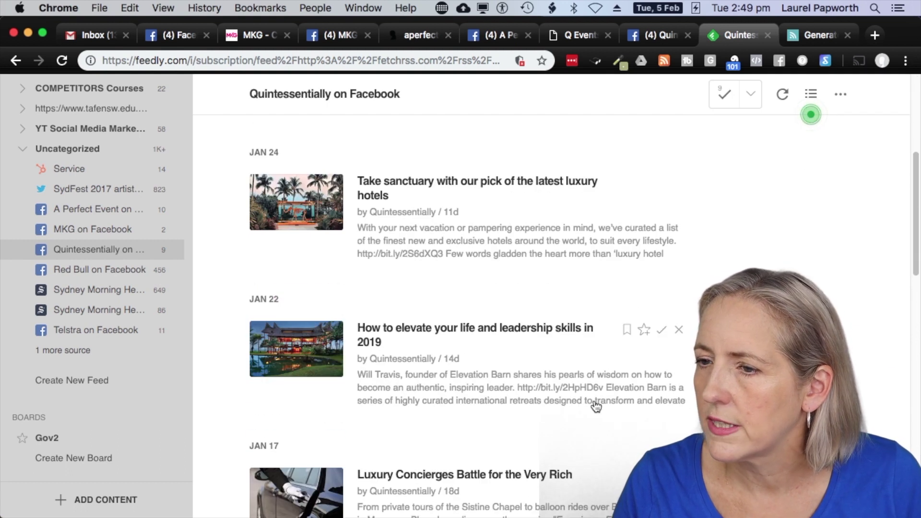
scroll(479, 346, up, 6)
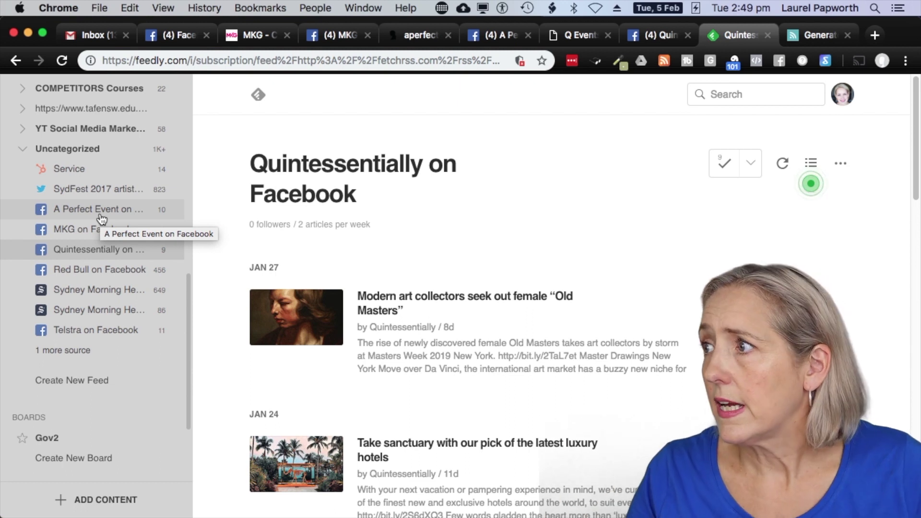
click(826, 35)
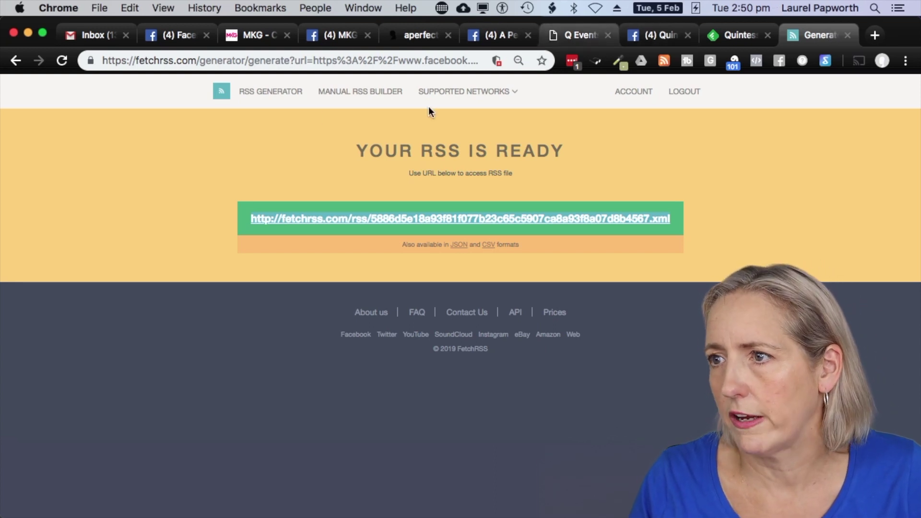
Step: View the combined Uncategorized articles, including SydFest 2017 artists and Red Bull on Facebook posts
click(743, 29)
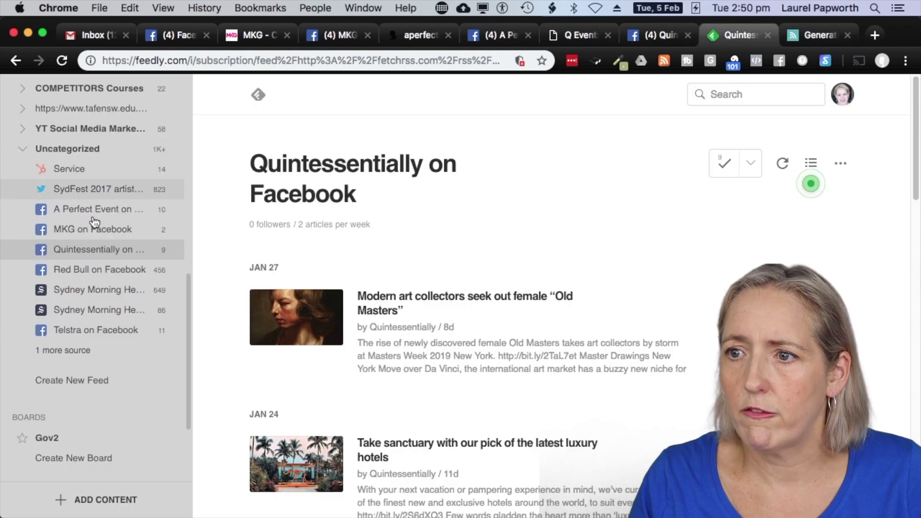
click(67, 149)
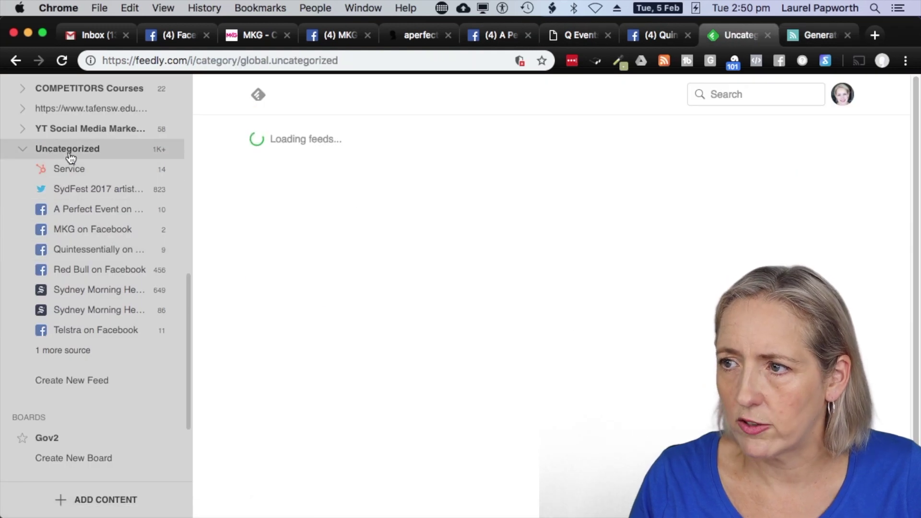
scroll(457, 233, down, 15)
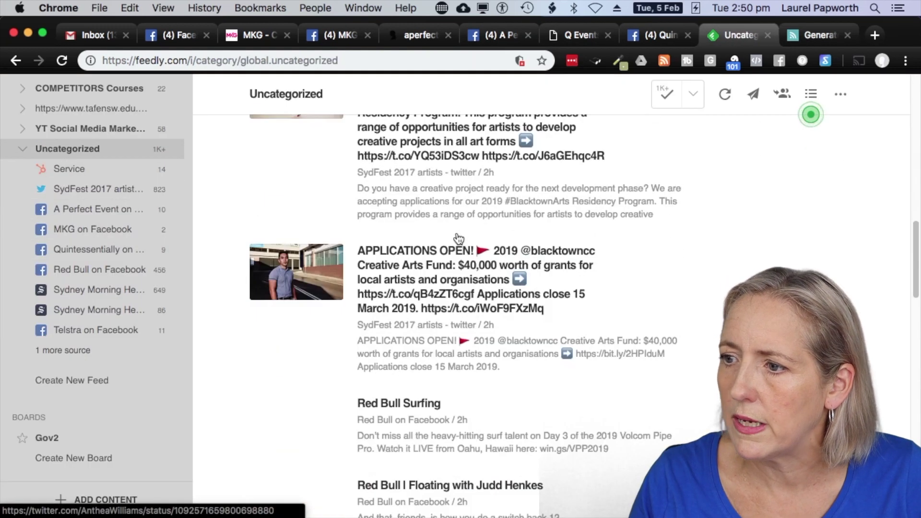
scroll(458, 238, down, 10)
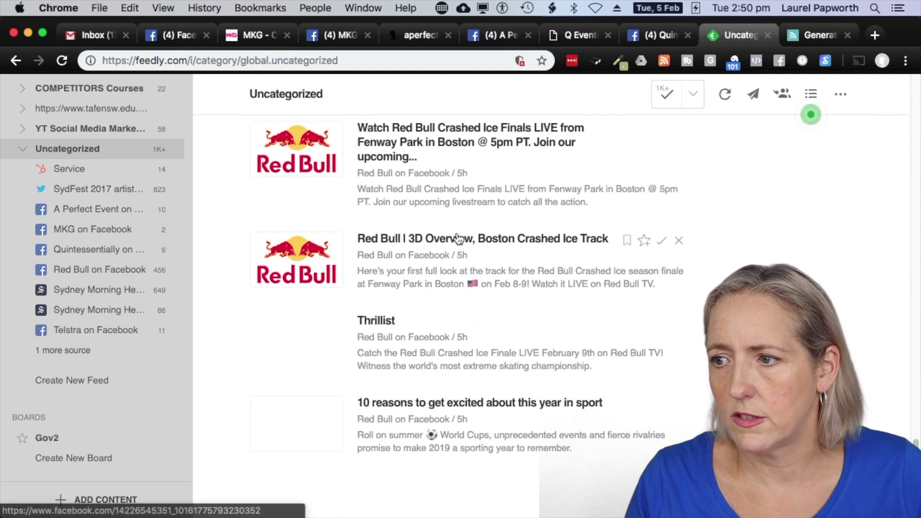
scroll(163, 216, up, 10)
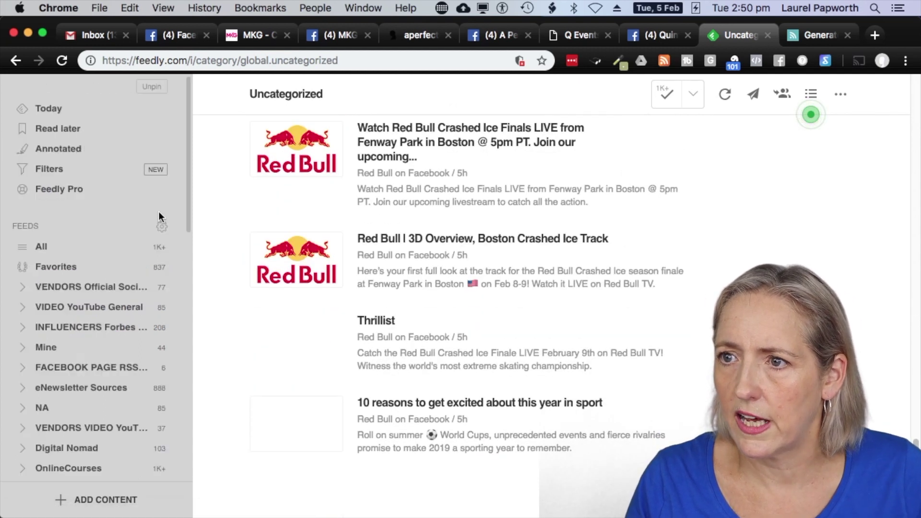
Step: Browse the Most Popular and Latest YouTube, Facebook and Reddit posts in VENDORS Official Social Media Companies
click(67, 289)
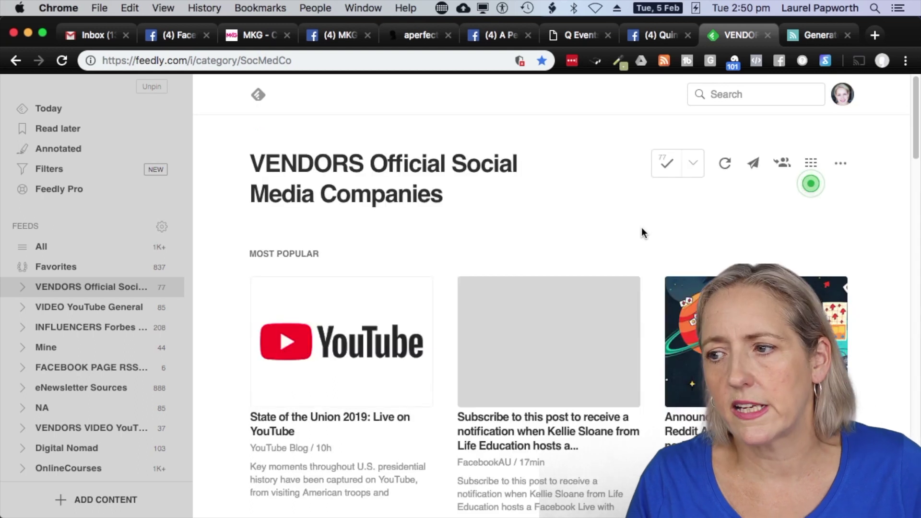
scroll(623, 374, down, 2)
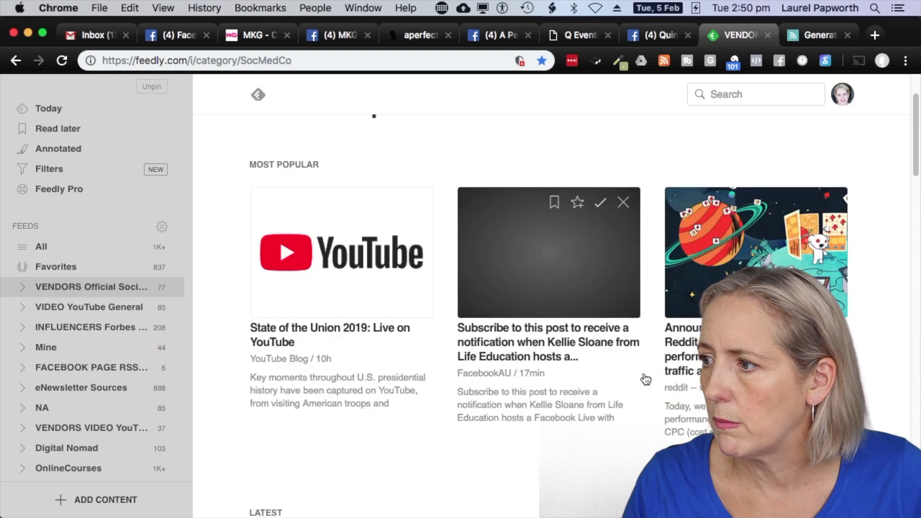
scroll(585, 286, down, 5)
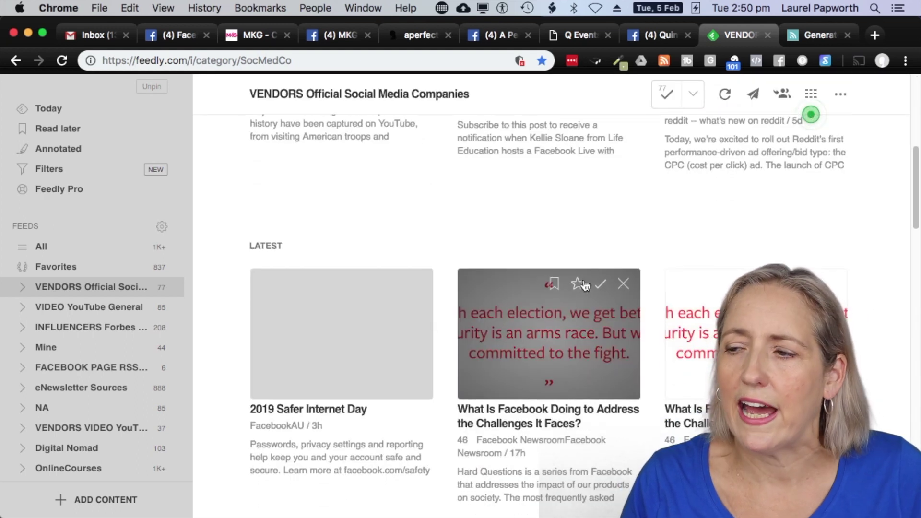
scroll(585, 285, up, 7)
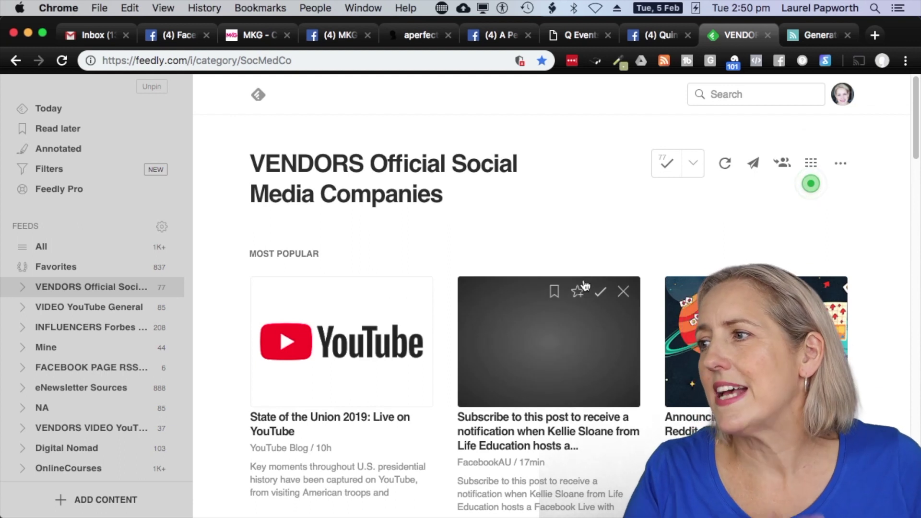